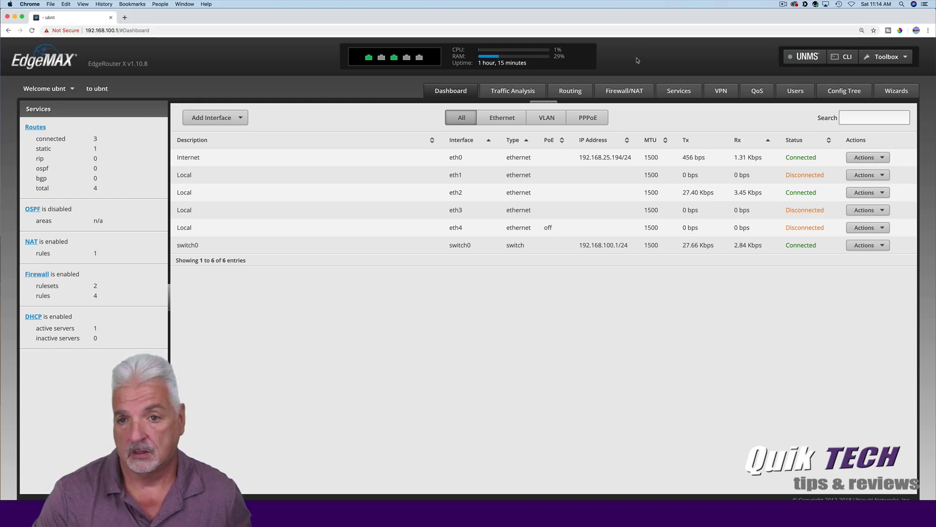
Step: Review the router's firewall policies, DHCP server and DNS forwarding settings
left_click(629, 91)
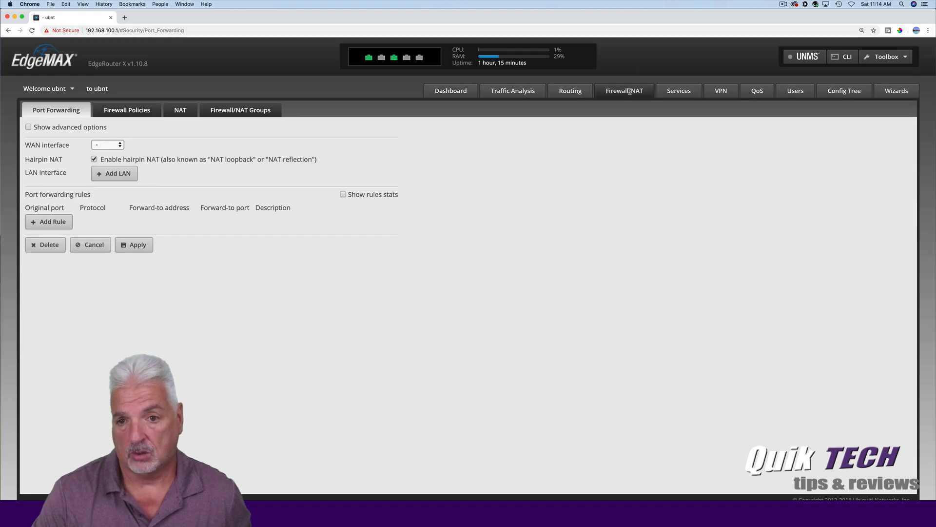
left_click(121, 108)
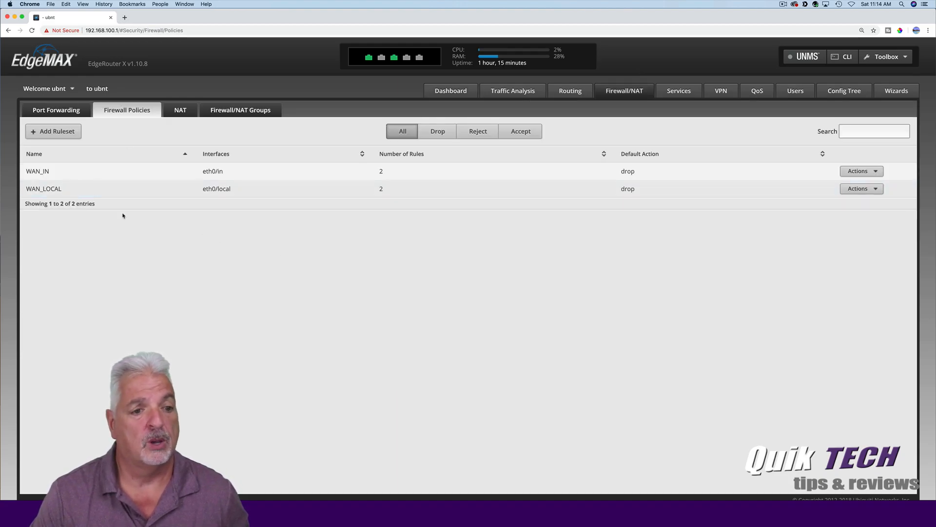
left_click(685, 92)
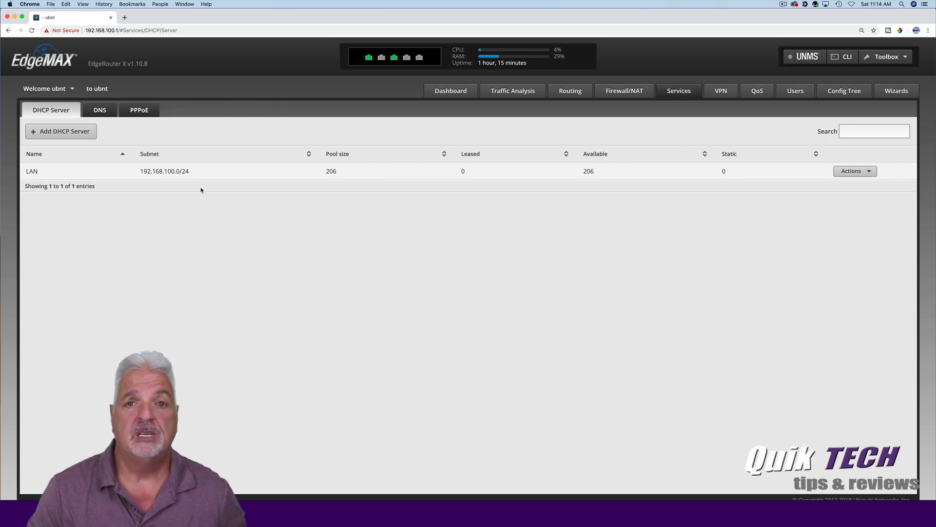
left_click(100, 111)
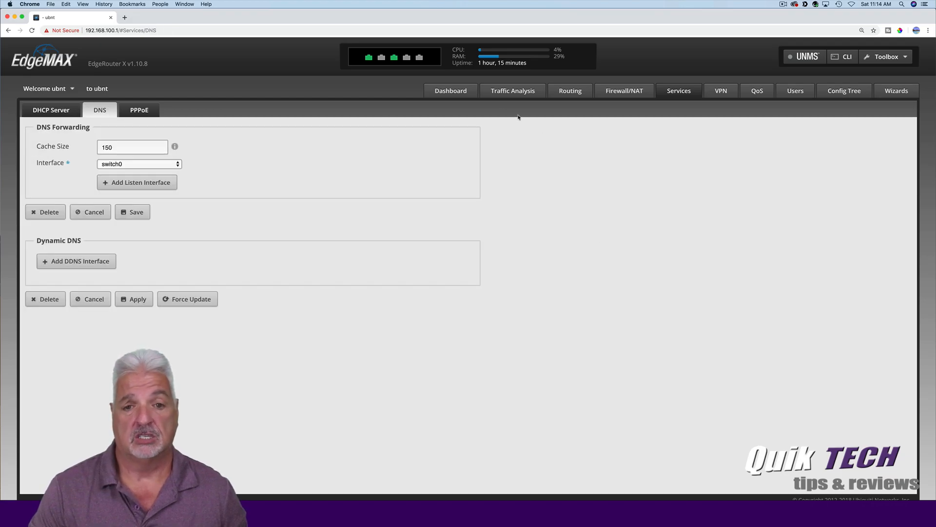
Step: Remove eth4 from the switch ports of the switch0 interface and save its configuration
left_click(454, 93)
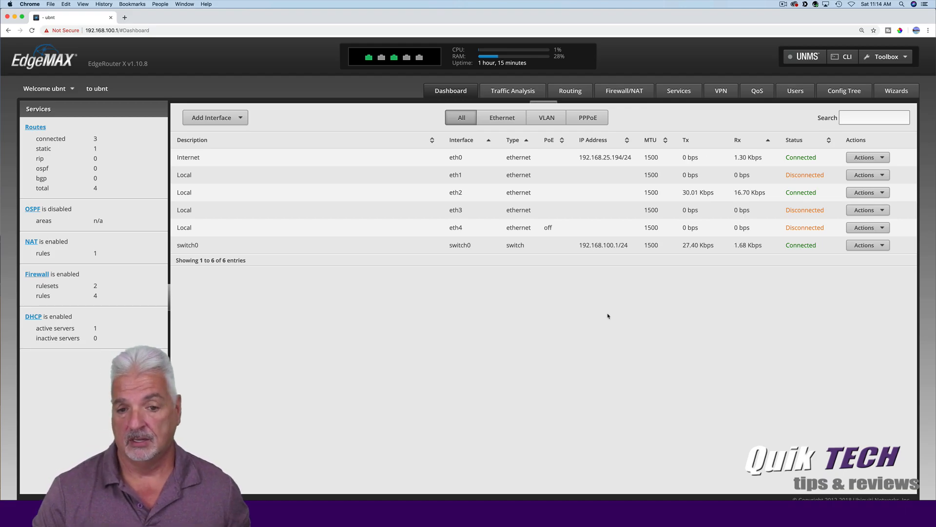
left_click(883, 246)
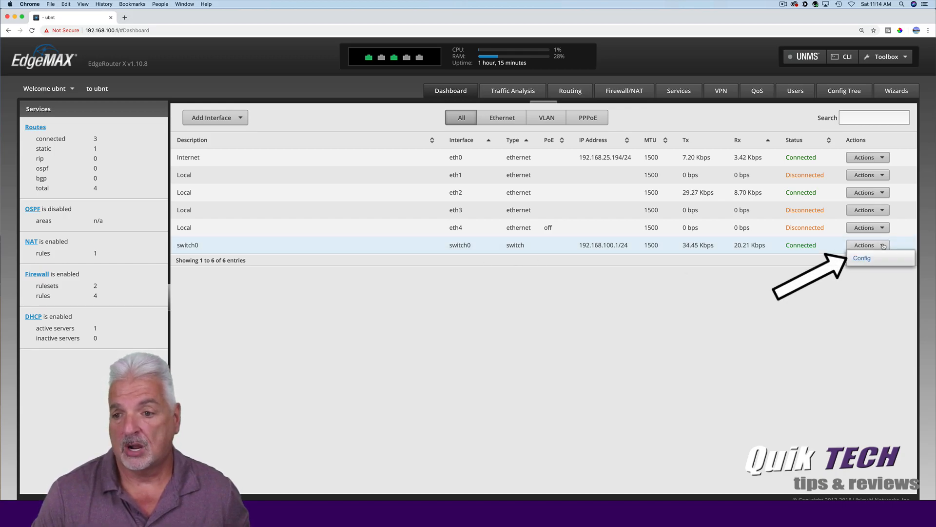
left_click(862, 258)
left_click_drag(505, 232, 500, 112)
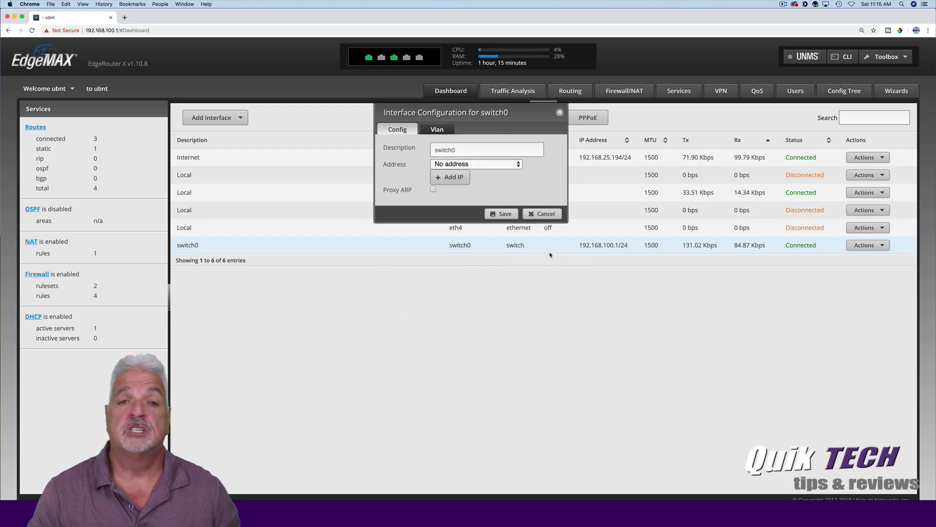
left_click(437, 129)
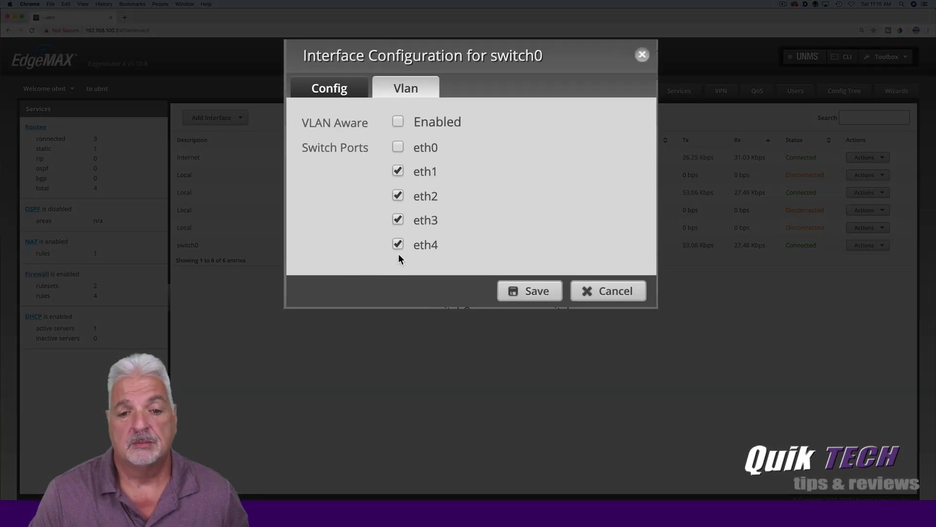
left_click(398, 244)
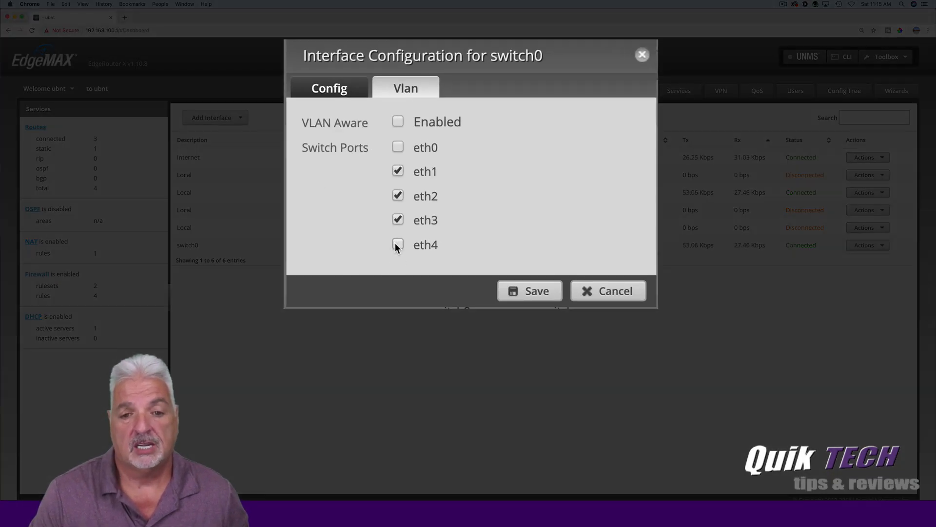
left_click(537, 293)
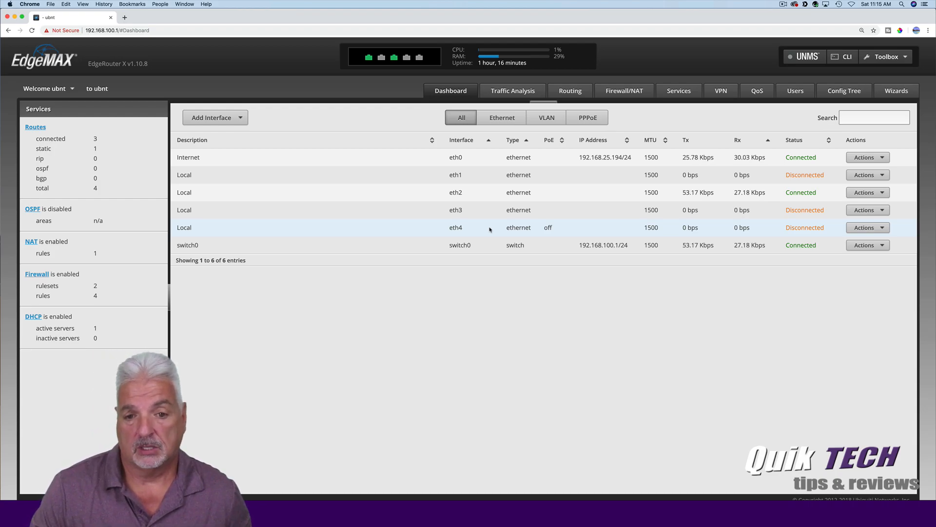
Step: Change the description of the eth4 interface to "Bridge Network"
left_click(884, 228)
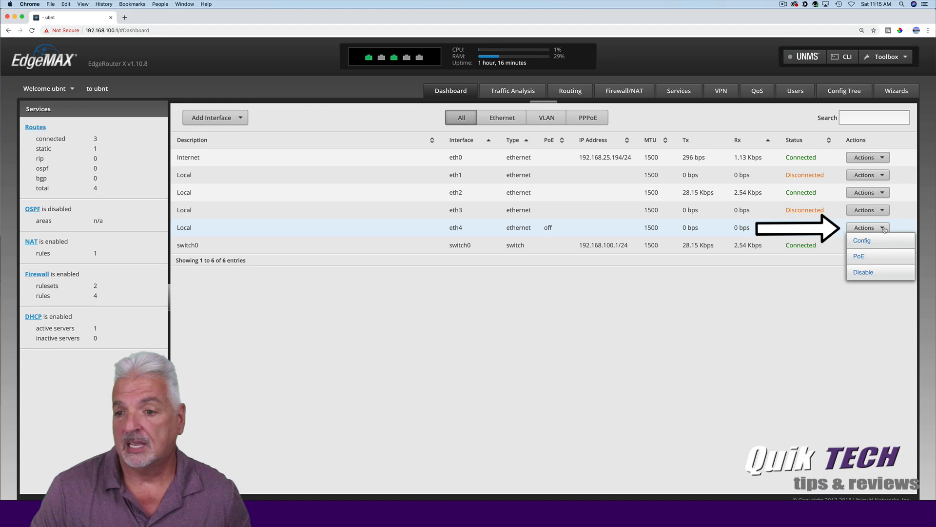
left_click(863, 241)
left_click_drag(515, 215, 524, 114)
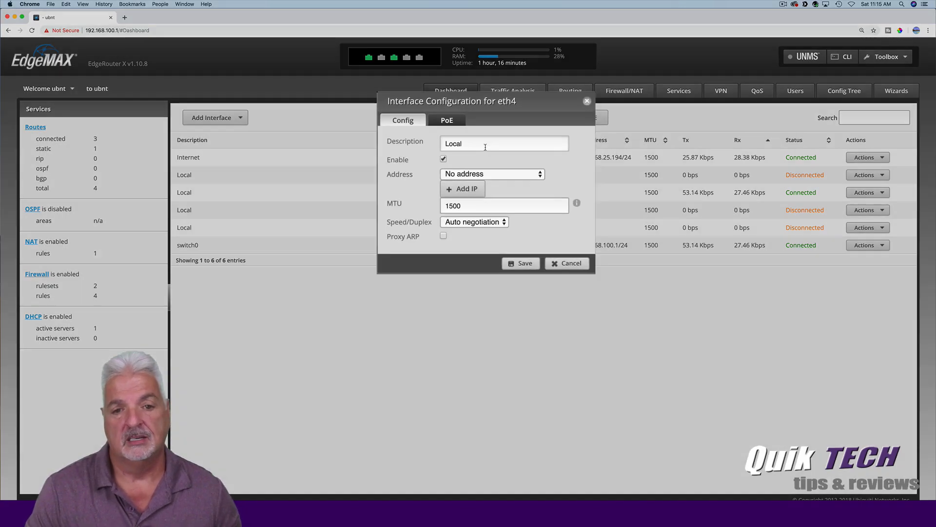
left_click_drag(482, 148, 426, 148)
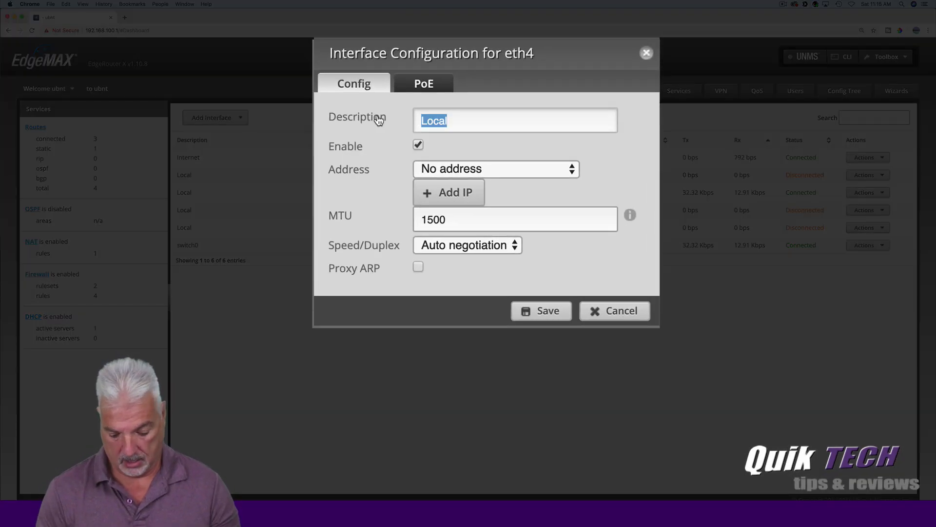
type("Bridege")
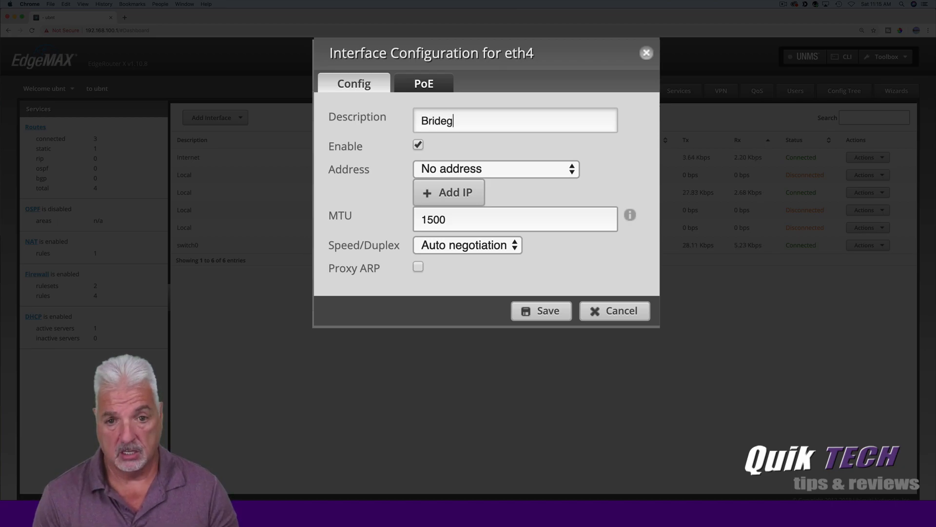
key("BackSpace")
key("BackSpace")
key("BackSpace")
key("BackSpace")
type("ge")
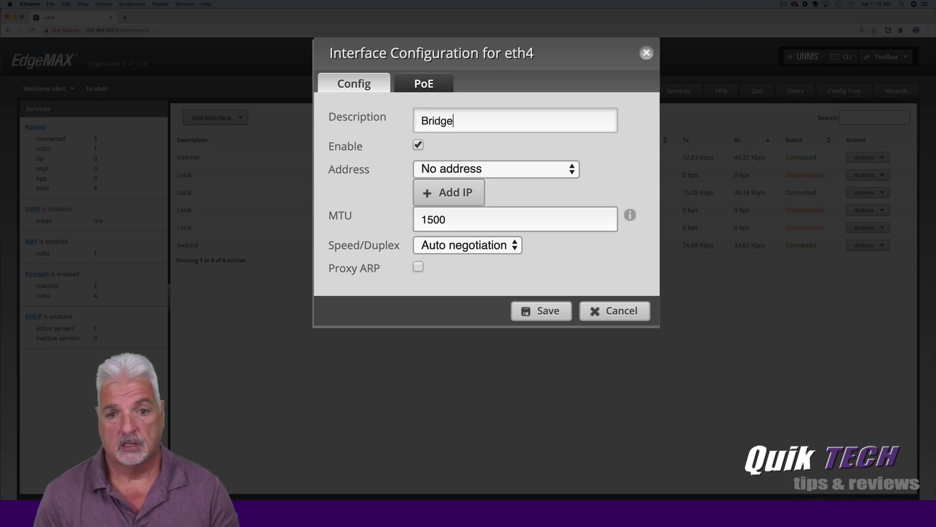
type(" Network")
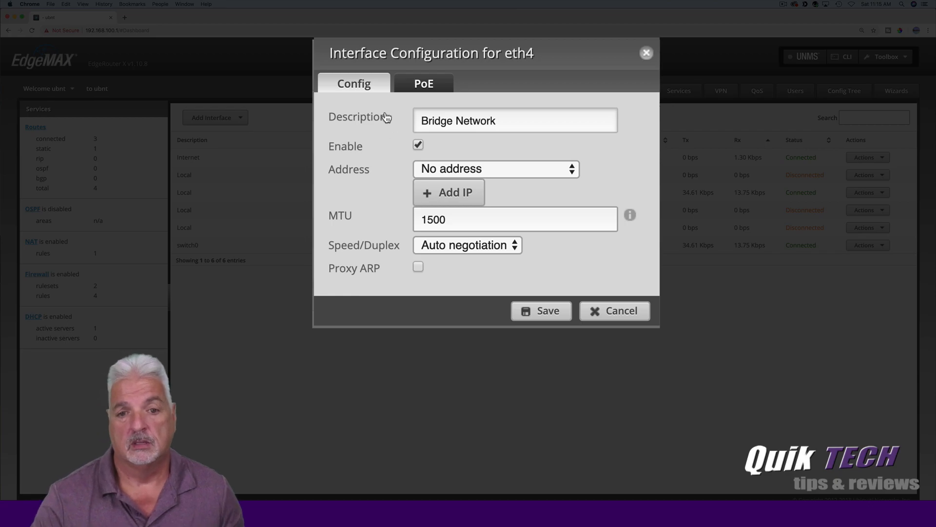
Step: Manually define the eth4 IP address as 10.0.0.1/24 and save the interface configuration
left_click(536, 168)
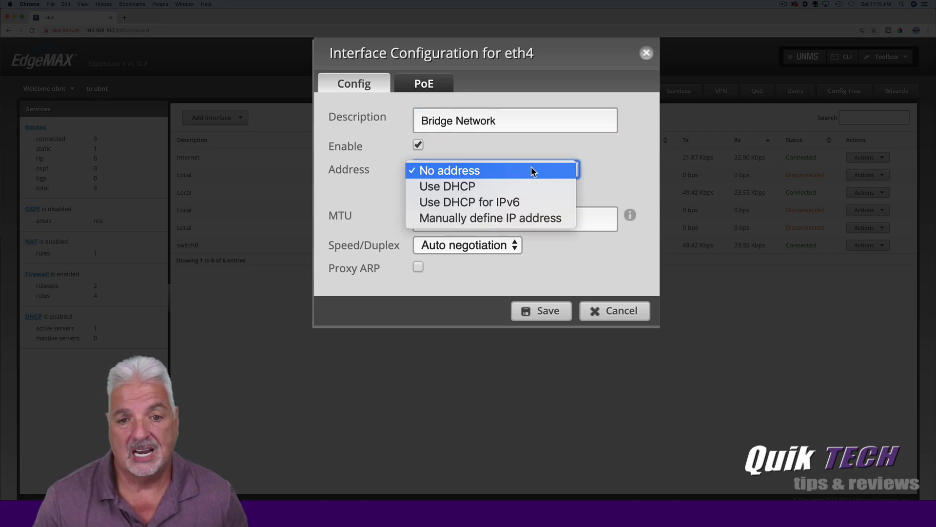
left_click(527, 218)
left_click(471, 209)
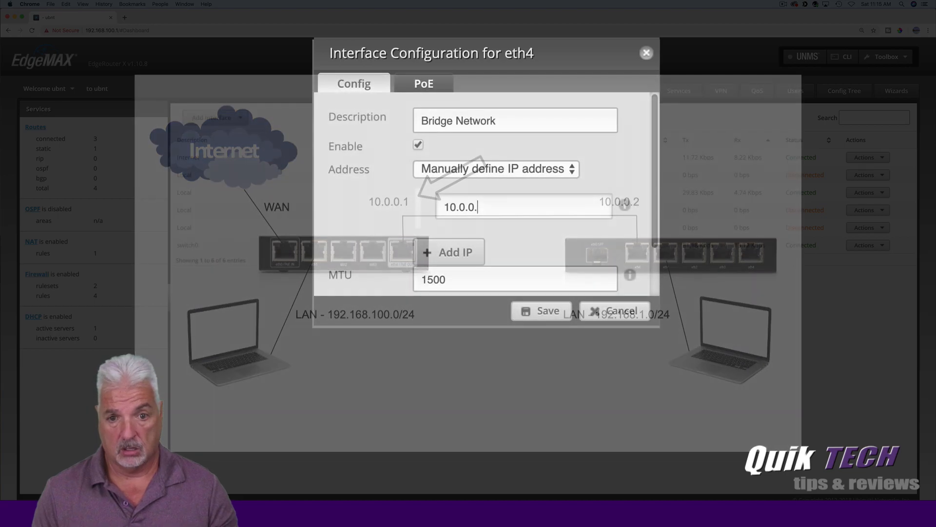
type("/24")
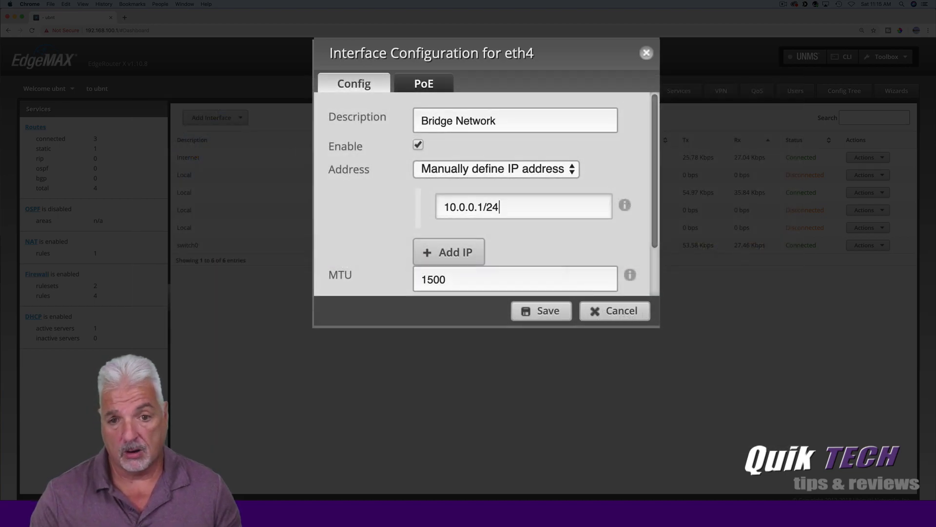
scroll(583, 231, "down", 3)
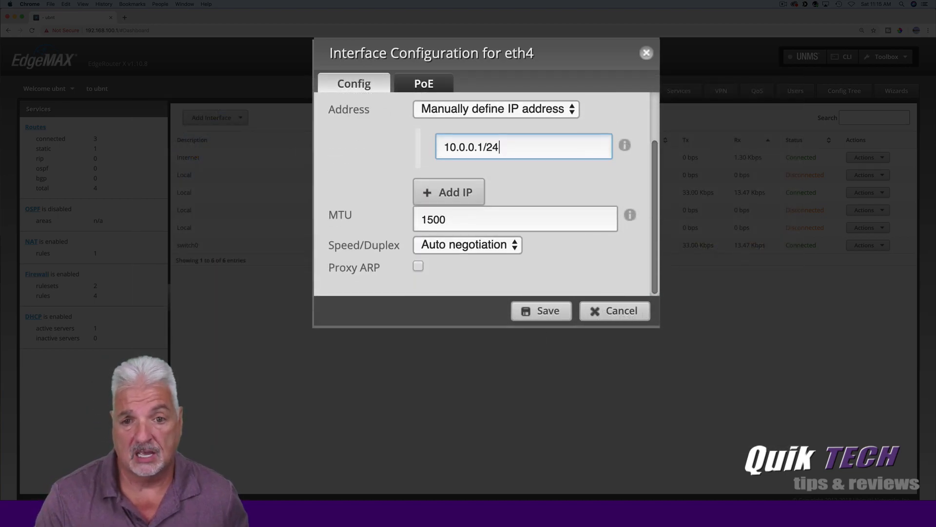
left_click(540, 312)
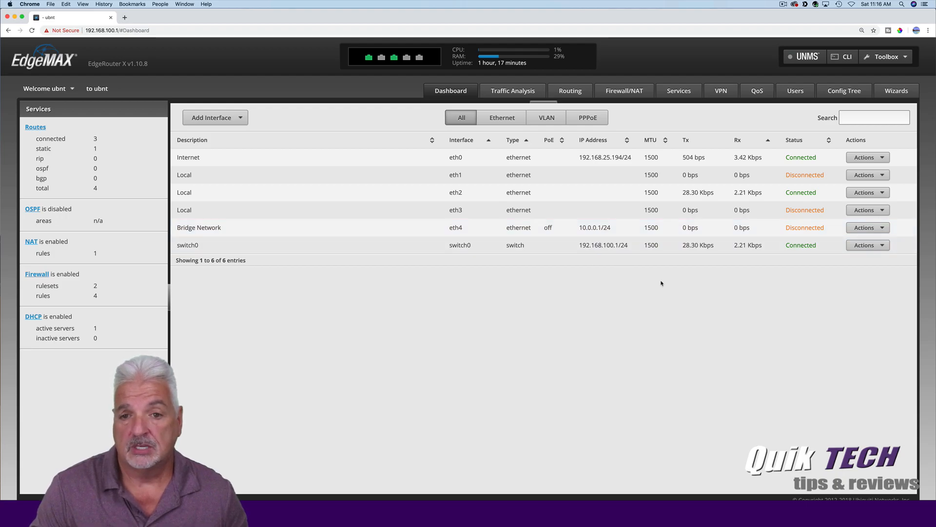
Step: Examine the routing table, in particular the next hop of the default 0.0.0.0/0 route
left_click(568, 91)
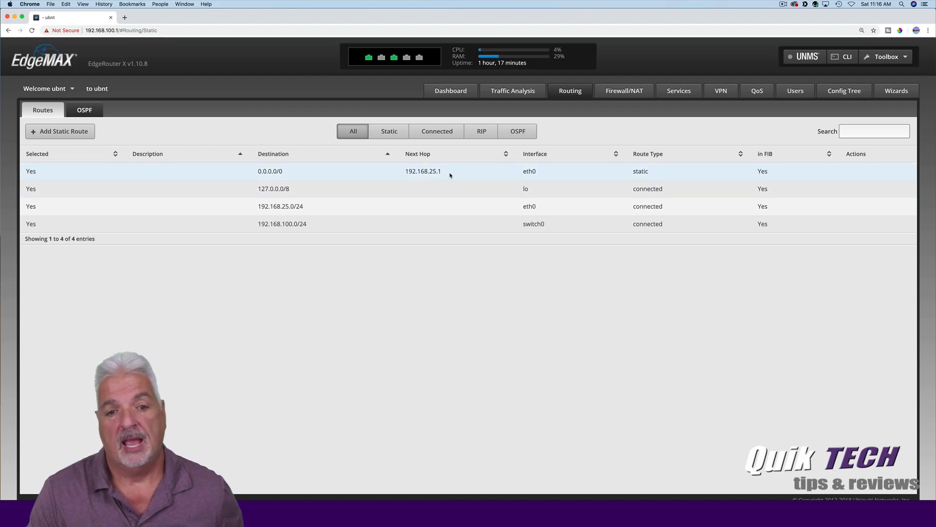
left_click_drag(409, 172, 444, 175)
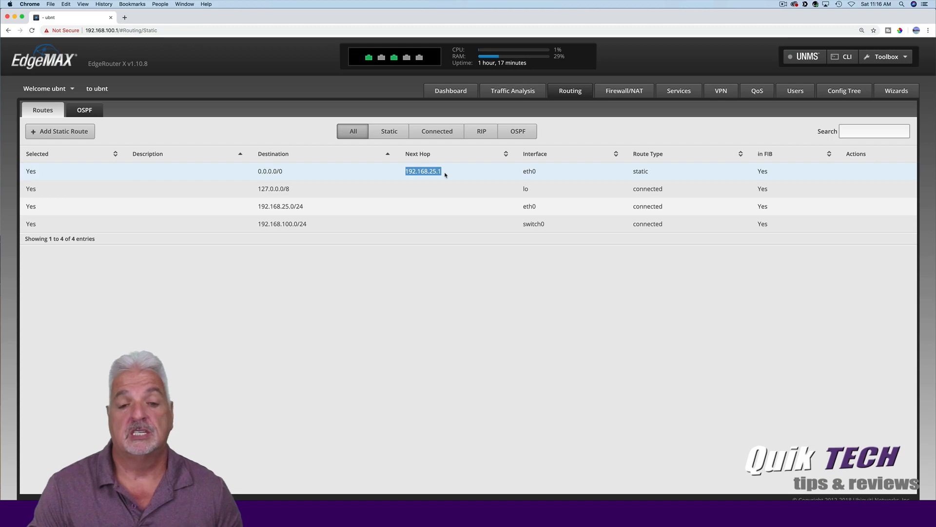
left_click(467, 258)
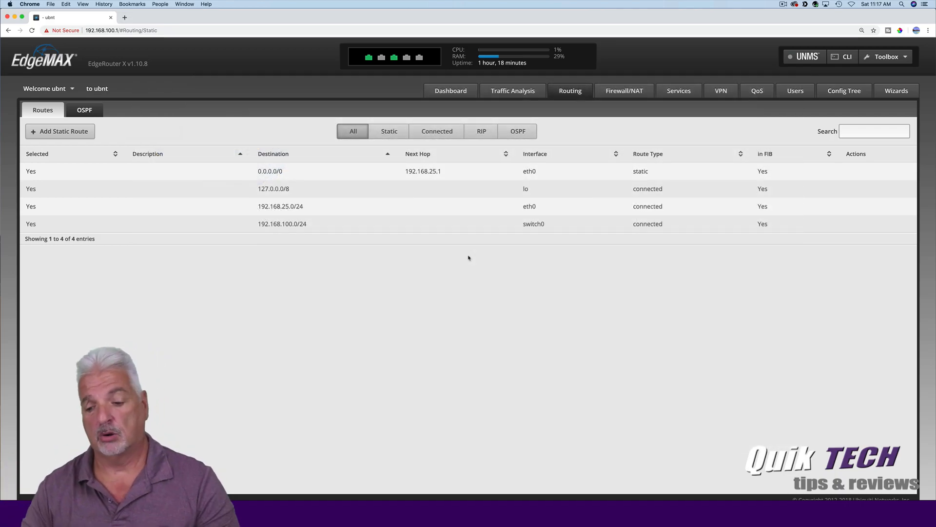
Step: Start a new IPv4 static route of type Gateway with destination network 192.168.1.0/24
left_click(64, 133)
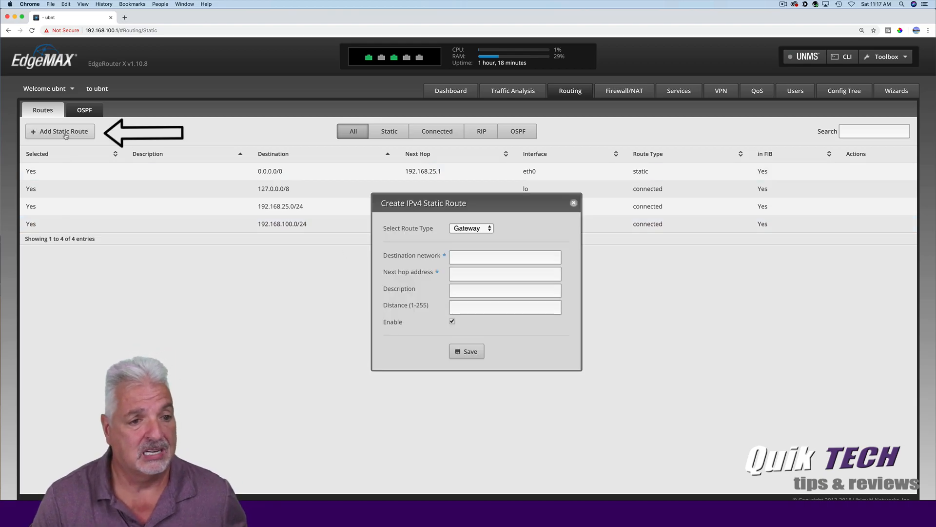
left_click_drag(480, 203, 467, 109)
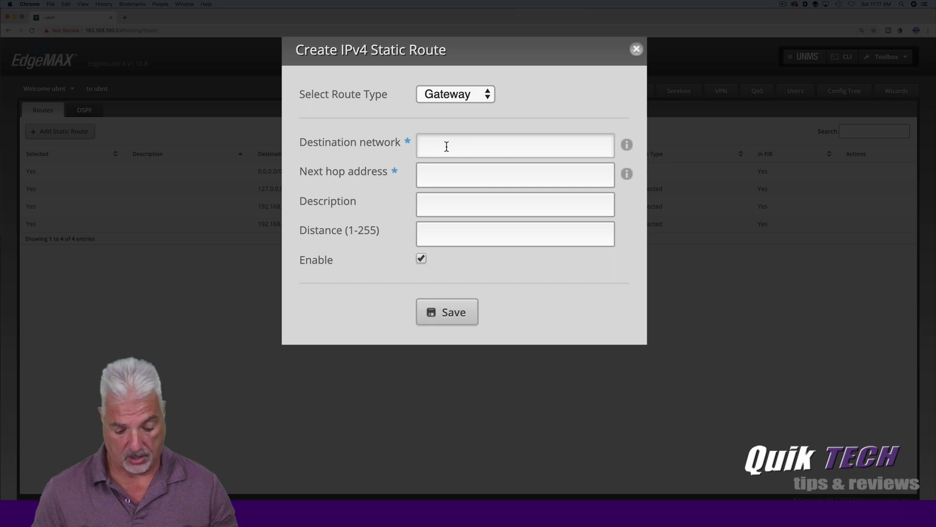
type("192.16")
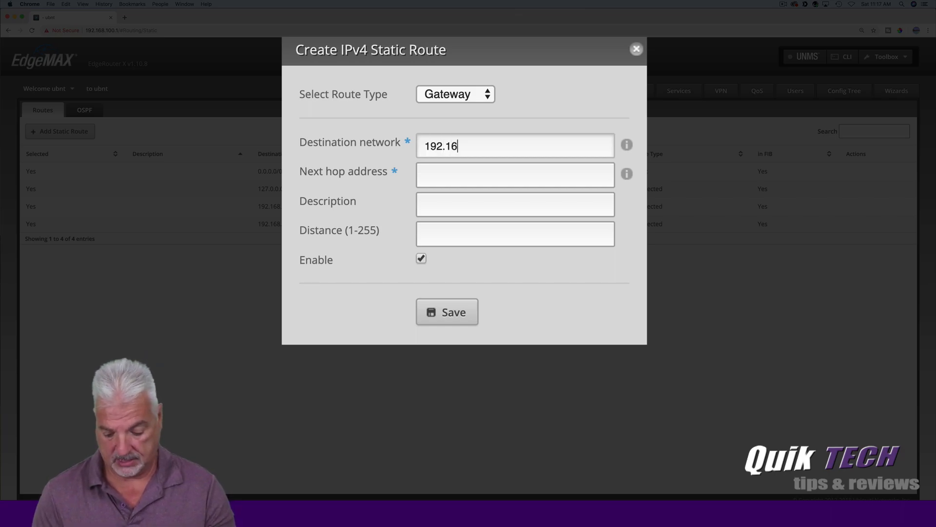
type("8.1")
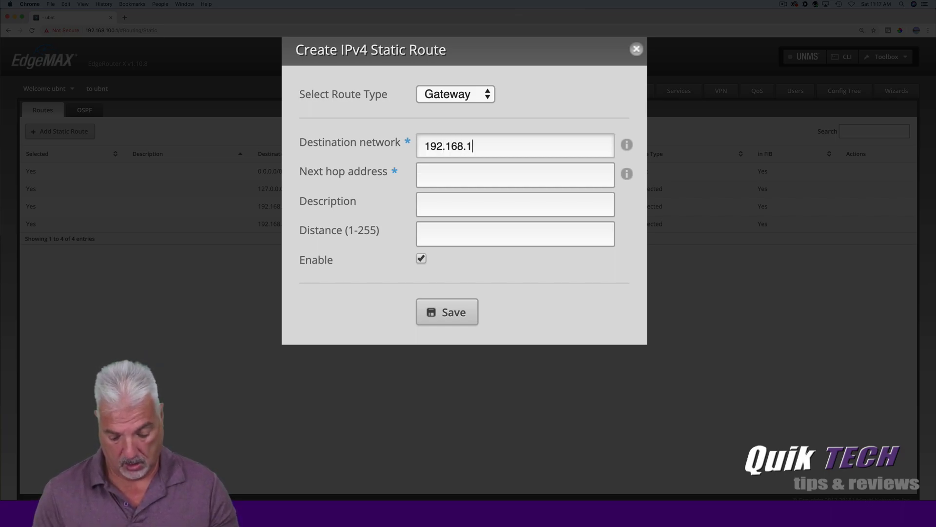
type(".0/24")
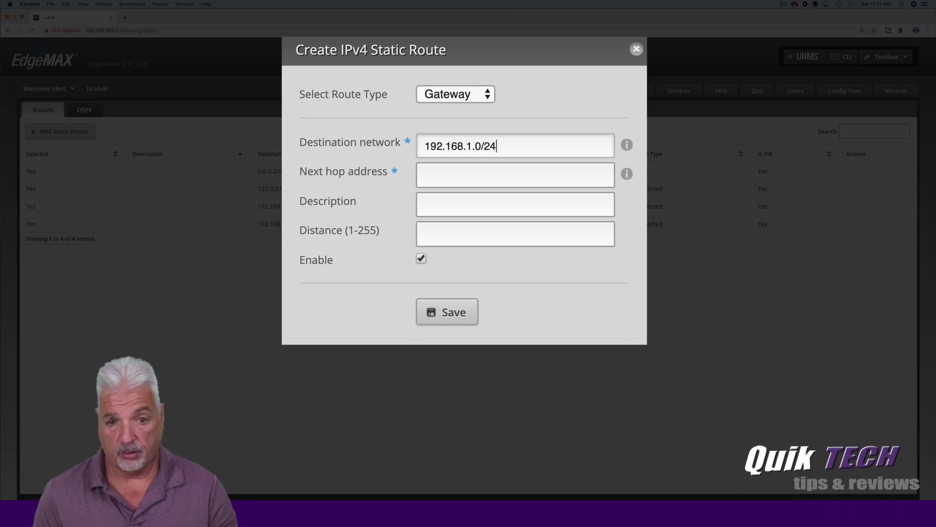
Step: Set the static route's next hop to 10.0.0.2 and distance to 1, save the route, and return to the dashboard
left_click(441, 176)
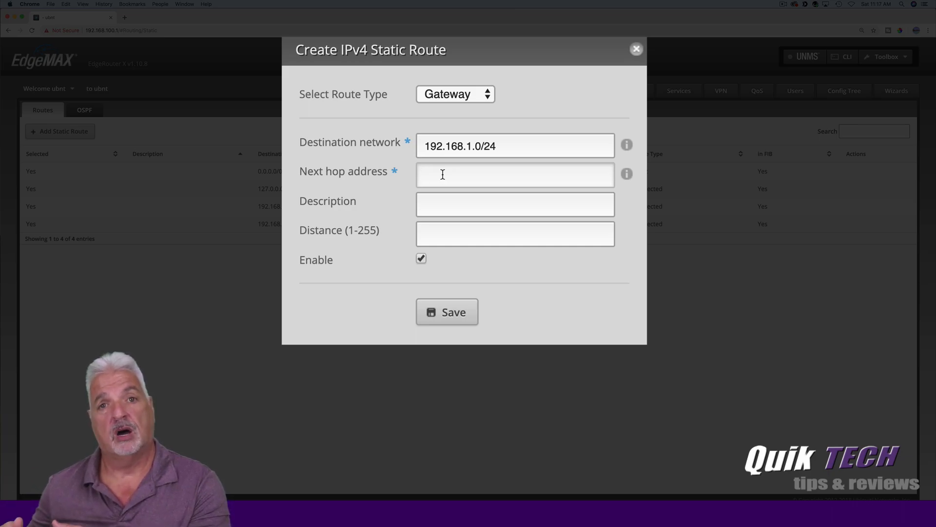
type("10")
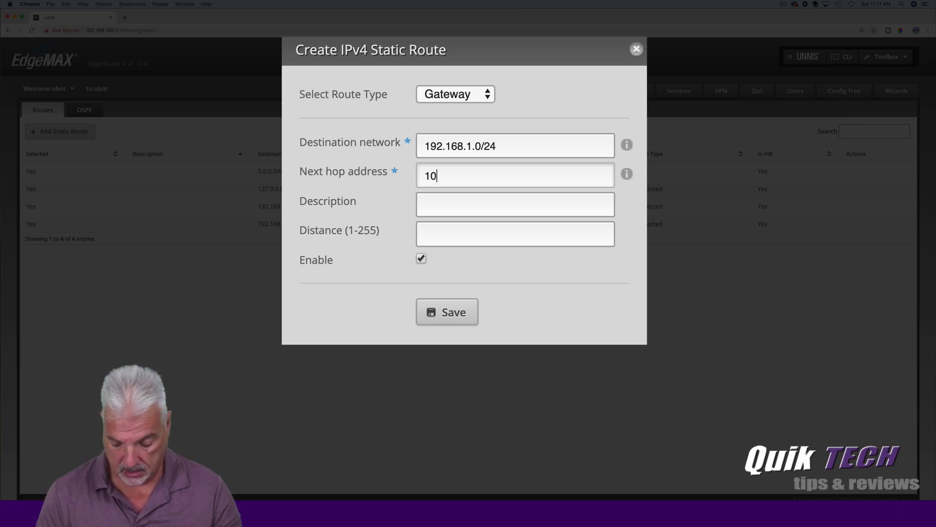
type(".0.0.2")
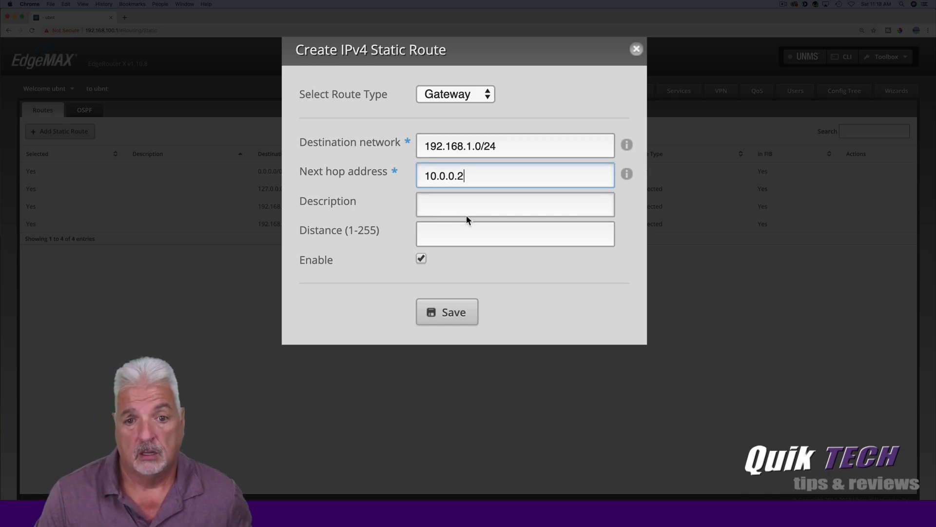
left_click(440, 206)
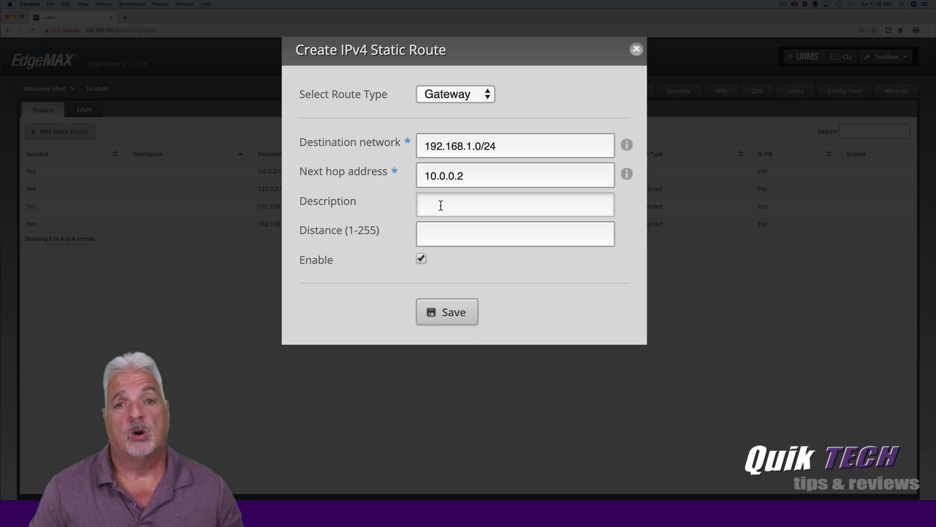
left_click(437, 233)
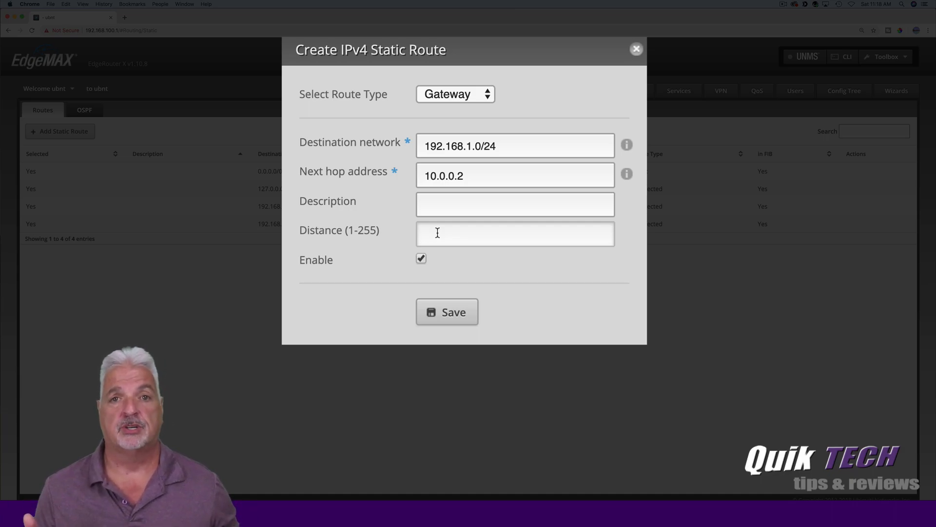
type("1")
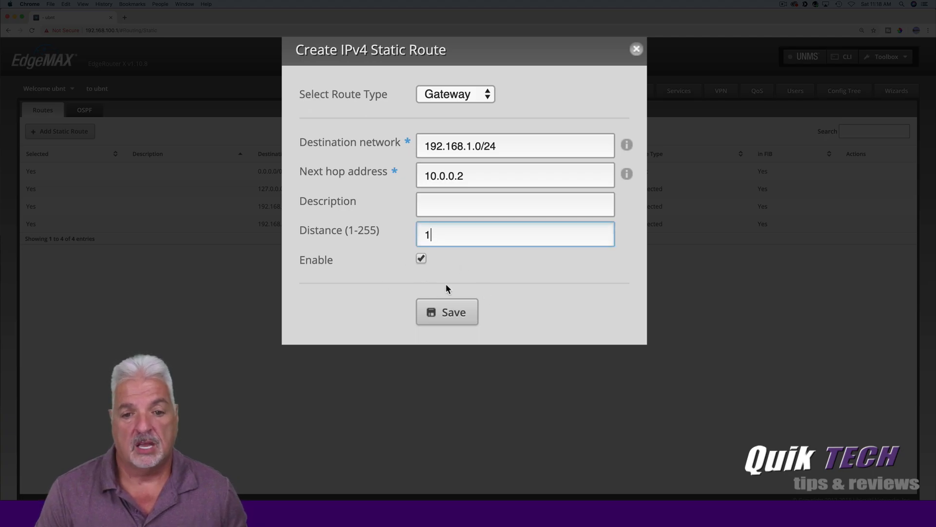
left_click(448, 312)
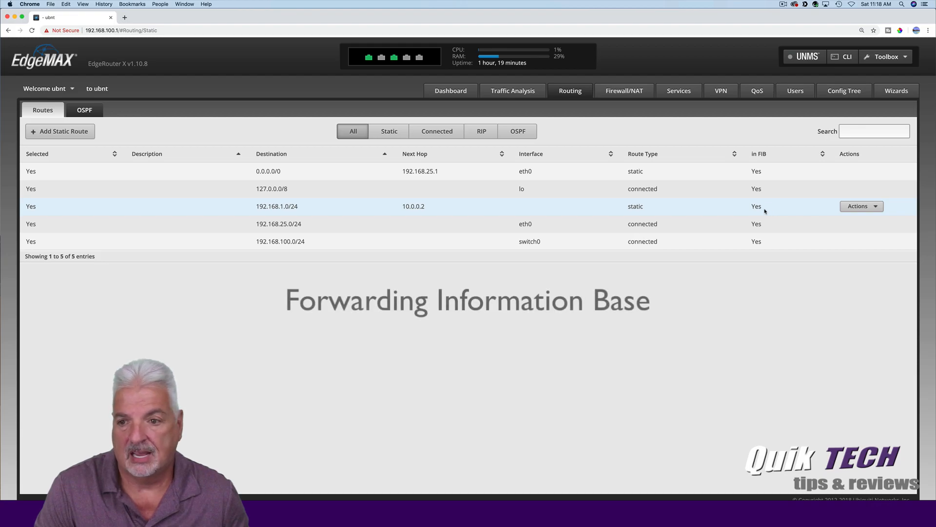
left_click(451, 95)
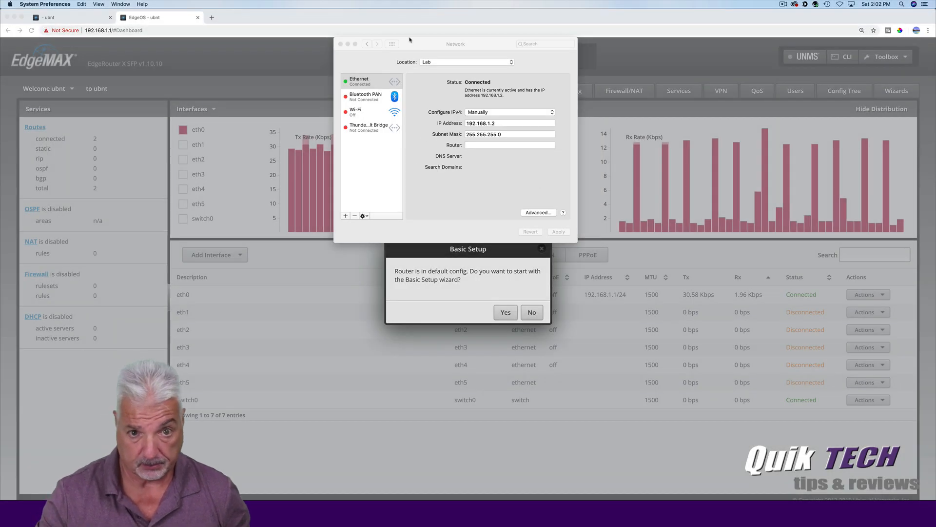
Step: Decline the Basic Setup wizard on the second router and collapse the dashboard's traffic graphs to enlarge the interface list
left_click(341, 43)
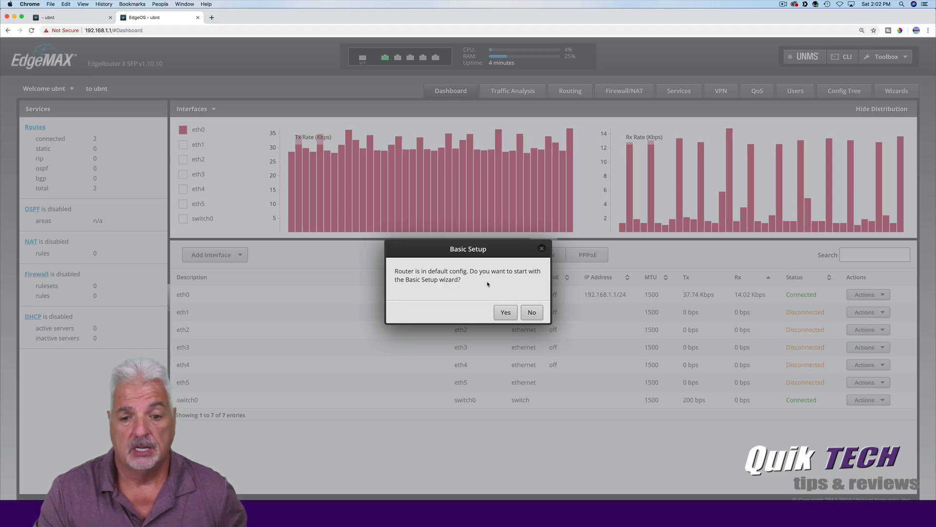
left_click(532, 314)
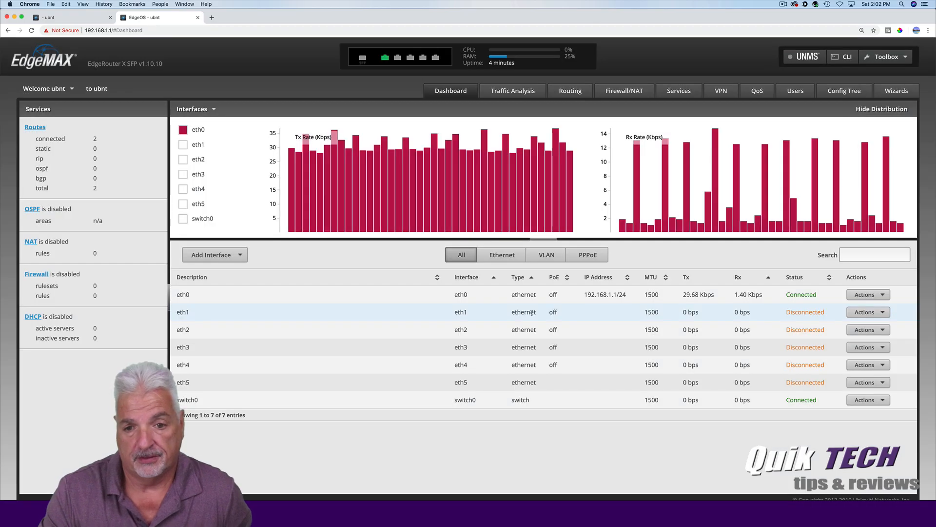
left_click(544, 240)
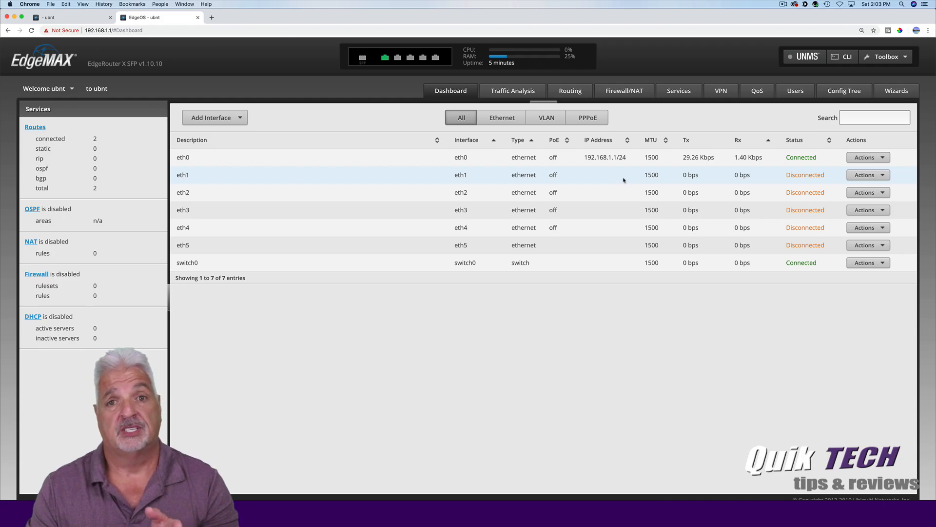
Step: Open the eth1 interface configuration and change its description to "Bridge Network"
left_click(883, 176)
left_click(865, 188)
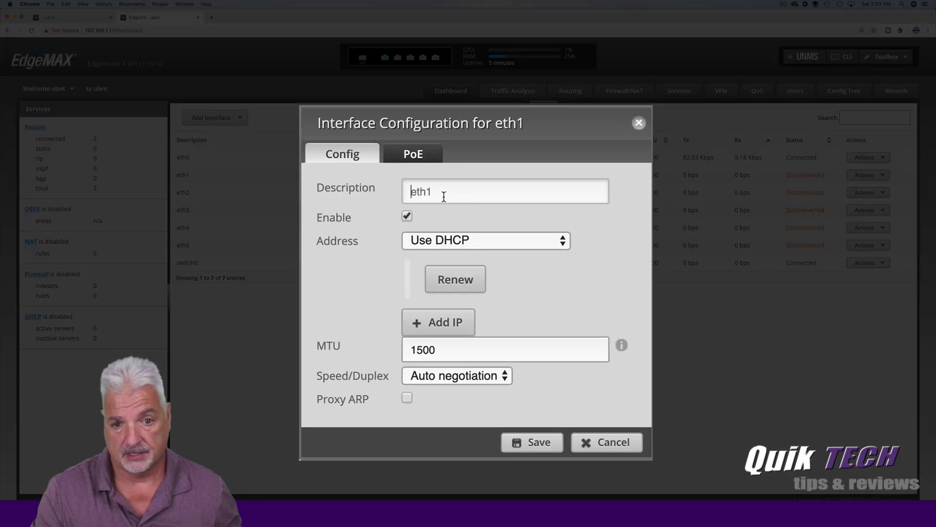
left_click(384, 189)
type("Bri")
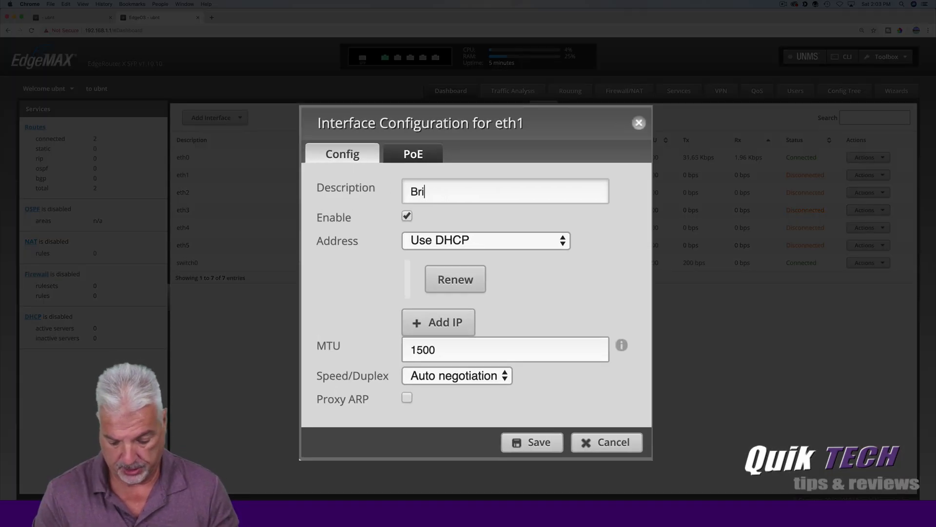
type("dege N")
key("BackSpace")
key("BackSpace")
key("BackSpace")
key("BackSpace")
key("BackSpace")
type("ge Ne")
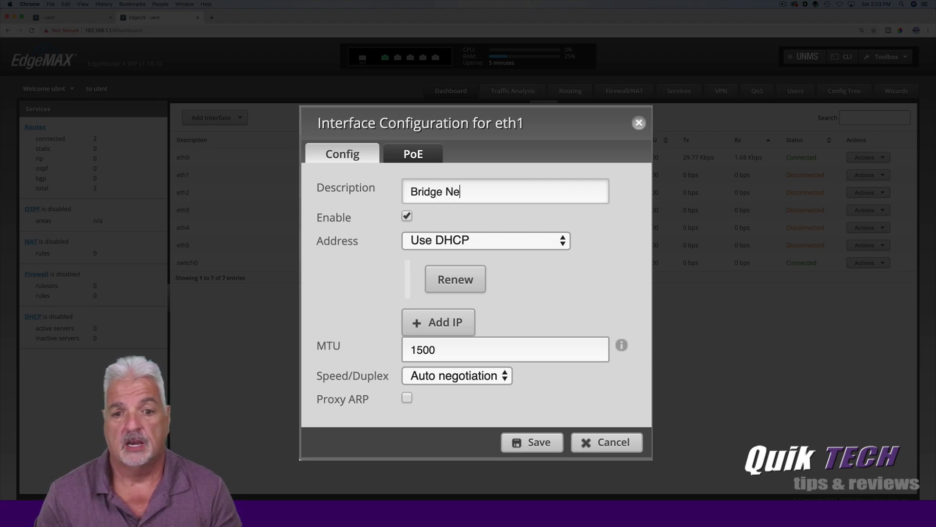
type("twork")
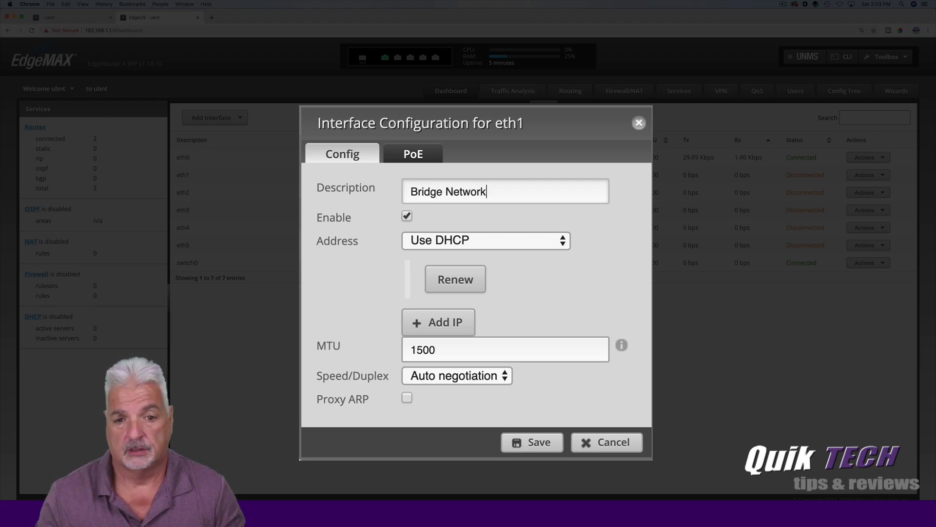
Step: Manually define the eth1 IP address as 10.0.0.2/24 and save the interface configuration
left_click(544, 241)
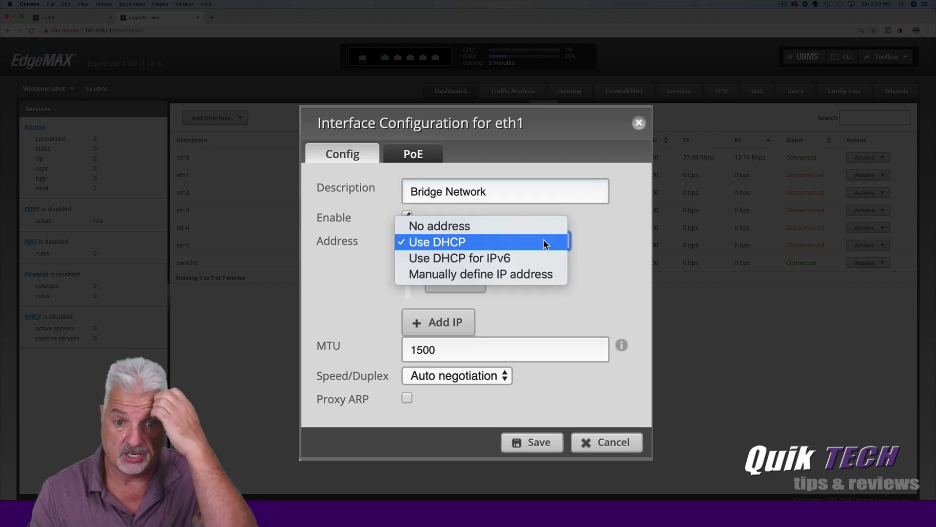
left_click(538, 274)
left_click(476, 279)
type("10")
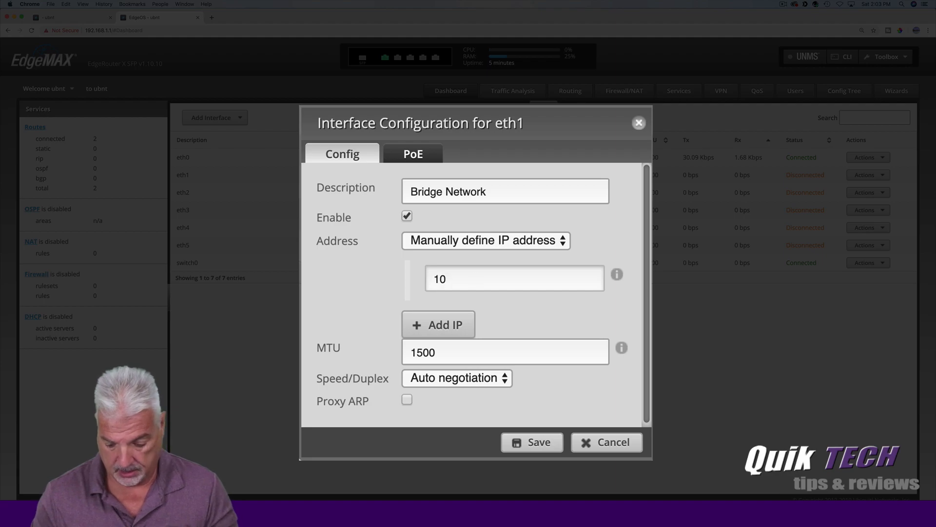
type(".0.0.")
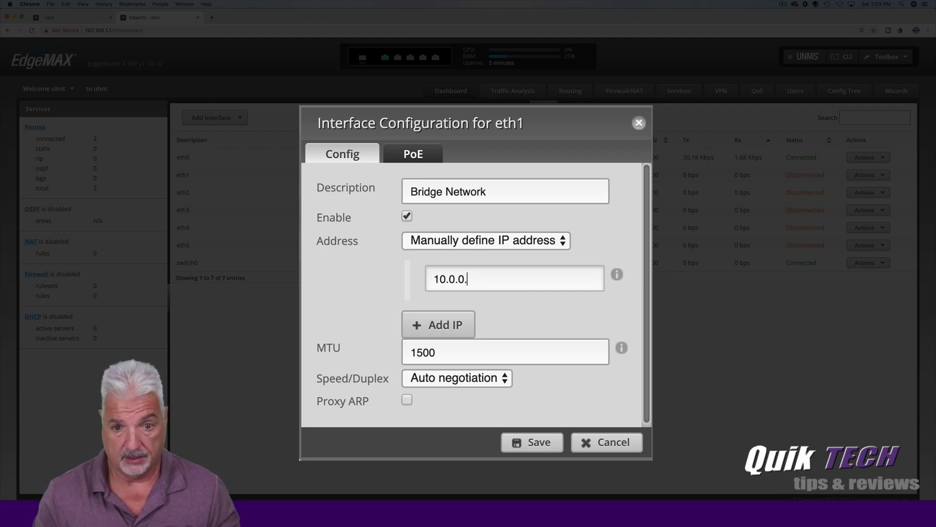
type("2/24")
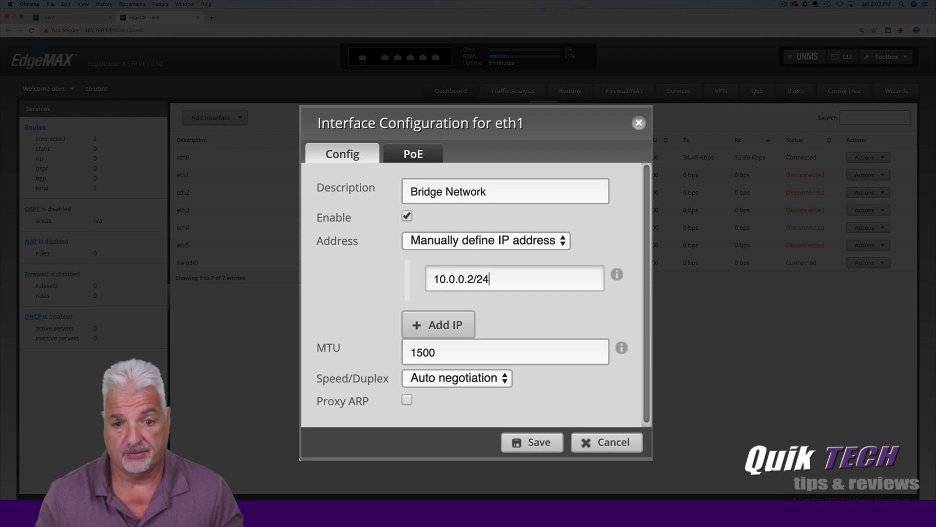
left_click(537, 442)
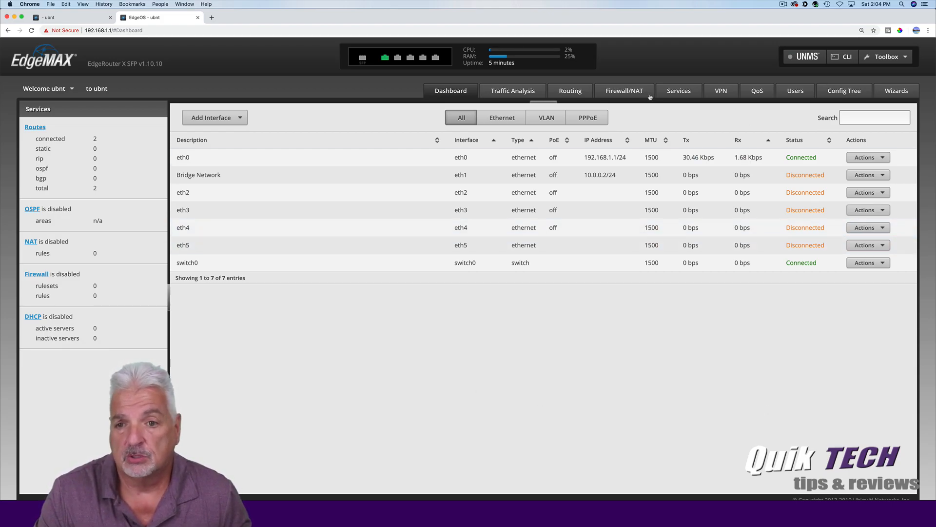
Step: Start a new DHCP server named LAN with subnet 192.168.1.0/24
left_click(678, 92)
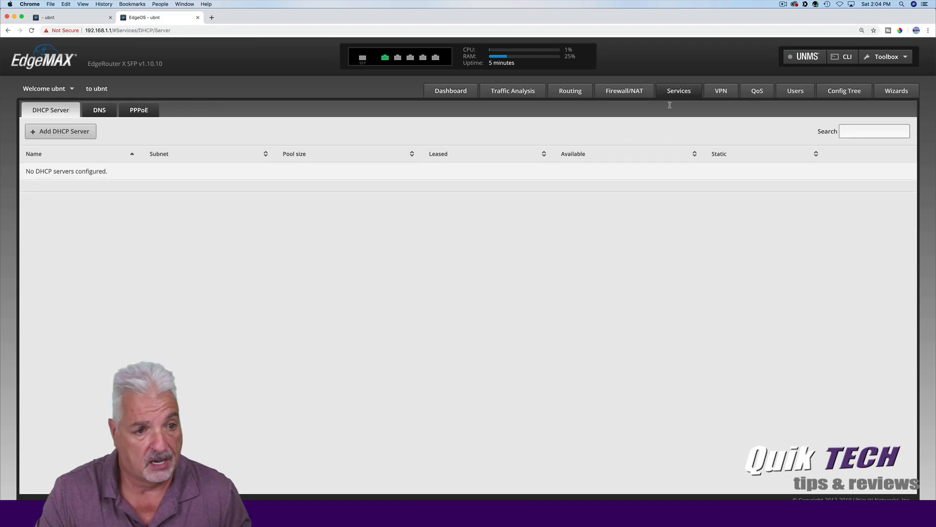
left_click(61, 132)
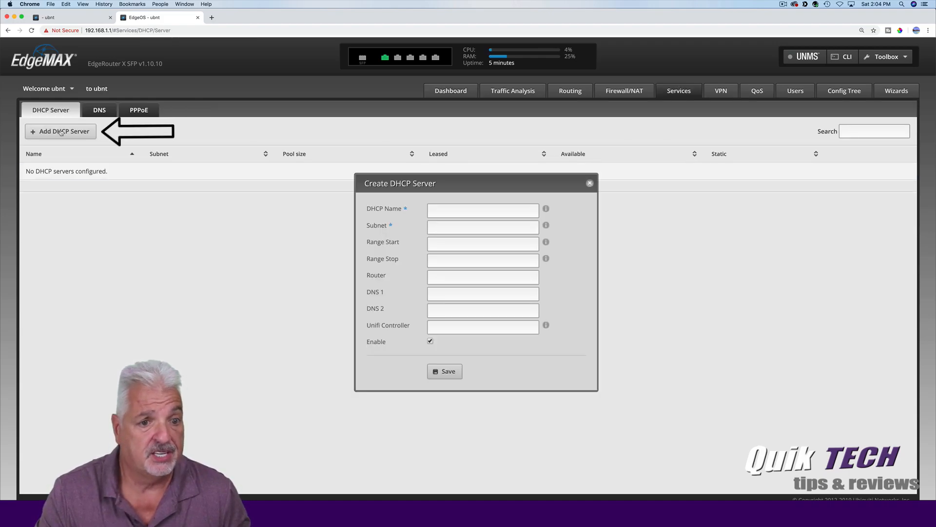
left_click(442, 209)
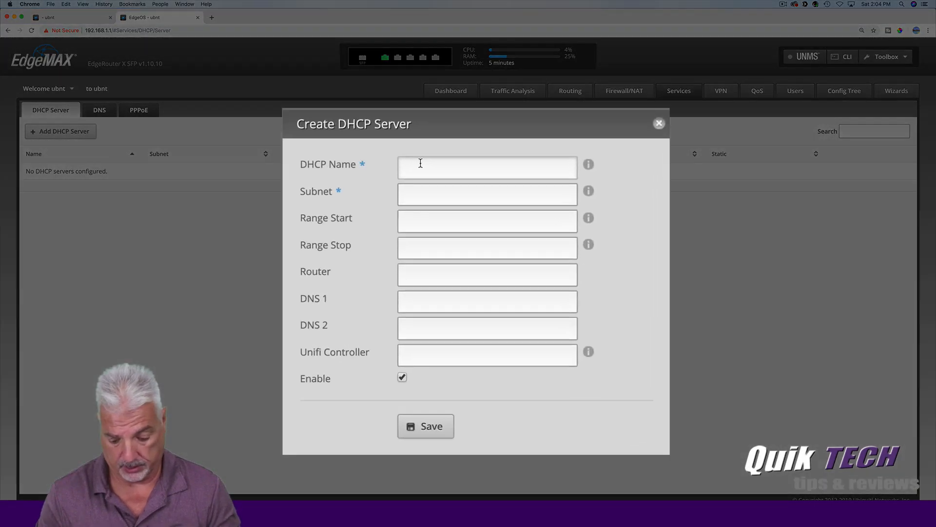
type("LAN")
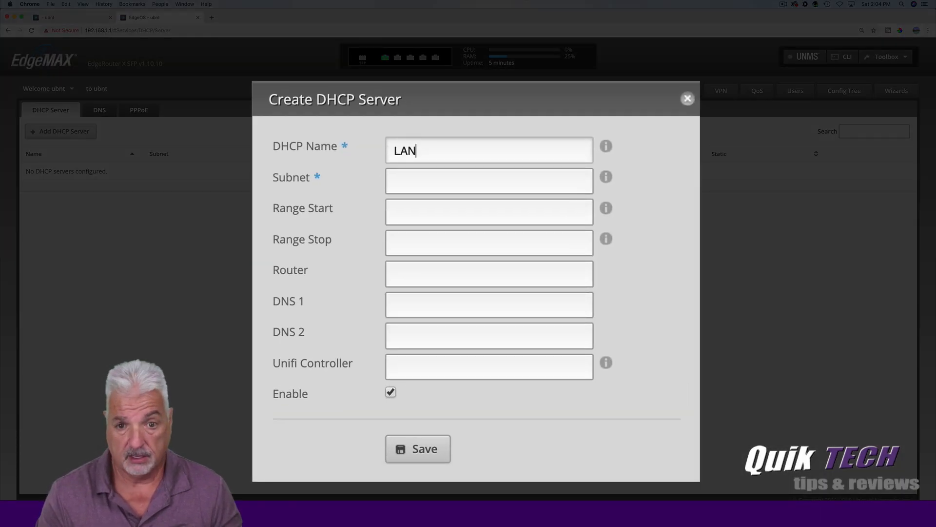
type("19")
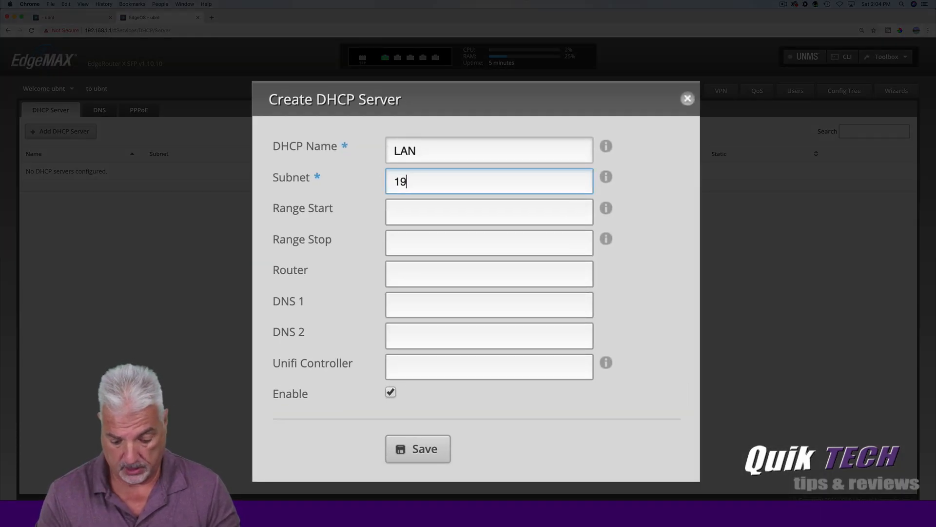
type("2.168.")
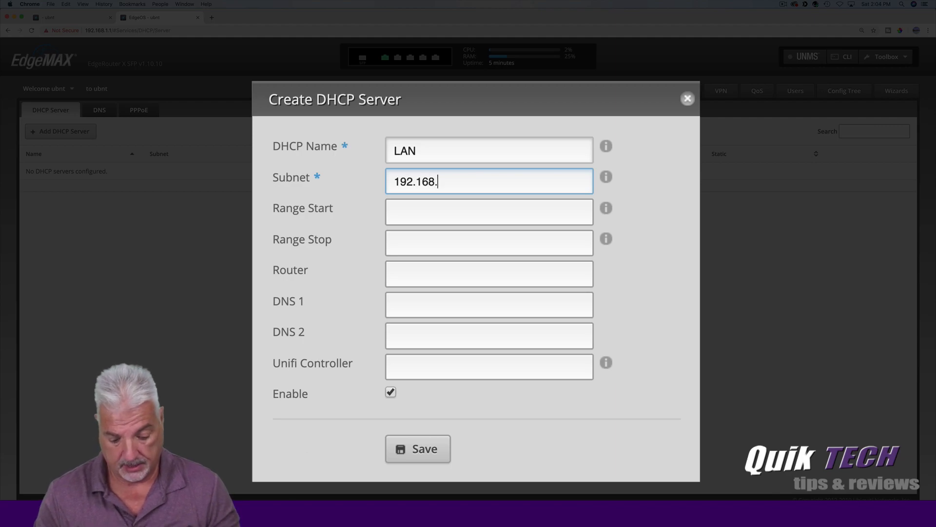
type("1.0")
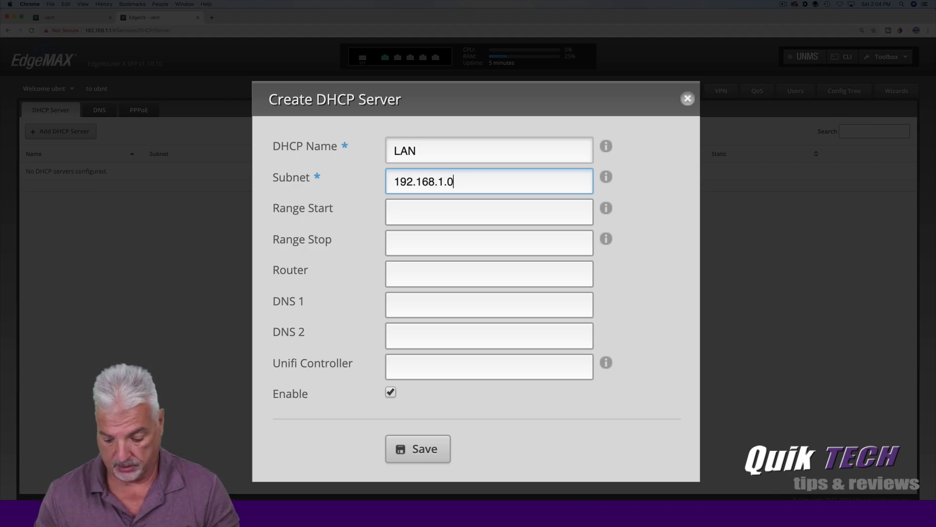
type("/24")
Step: Set the LAN DHCP server's address range from 192.168.1.2 to 192.168.1.254
left_click(403, 208)
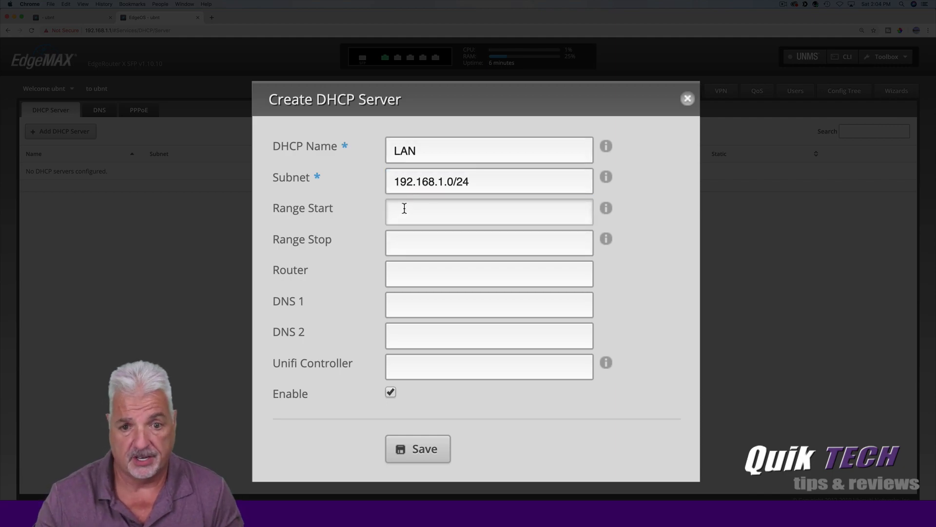
left_click_drag(447, 181, 372, 185)
key("super+c")
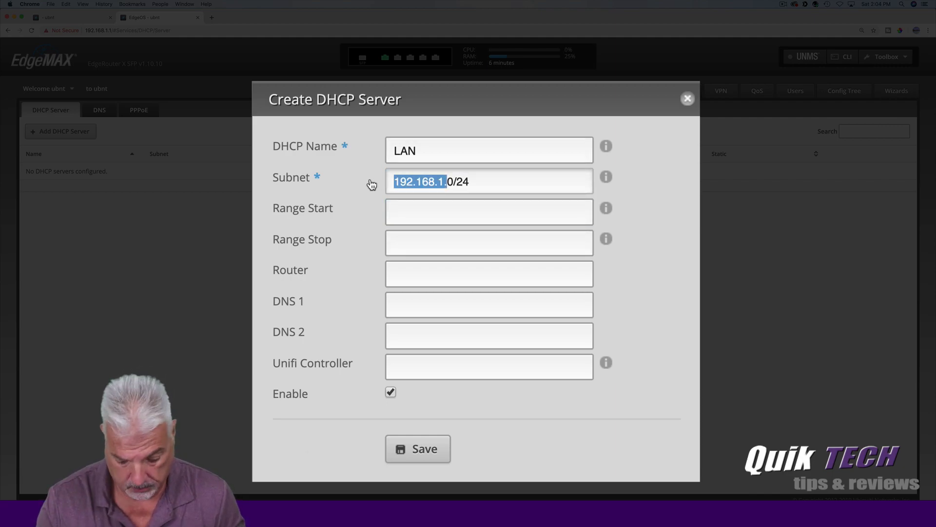
left_click(407, 211)
key("super+v")
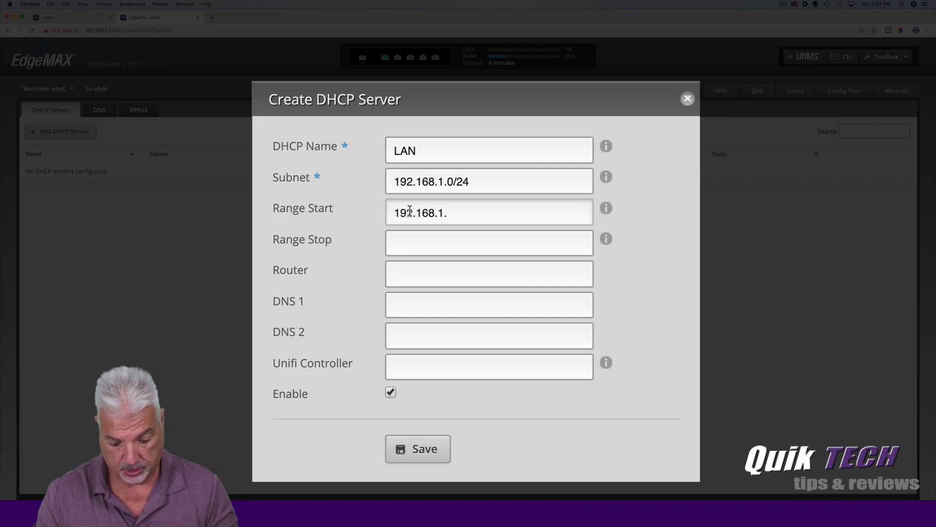
type("2")
left_click(417, 242)
key("super+v")
type("254")
Step: Set the DHCP server's router and DNS 1 to 192.168.1.1 and DNS 2 to 1.1.1.1, then save it
left_click(428, 271)
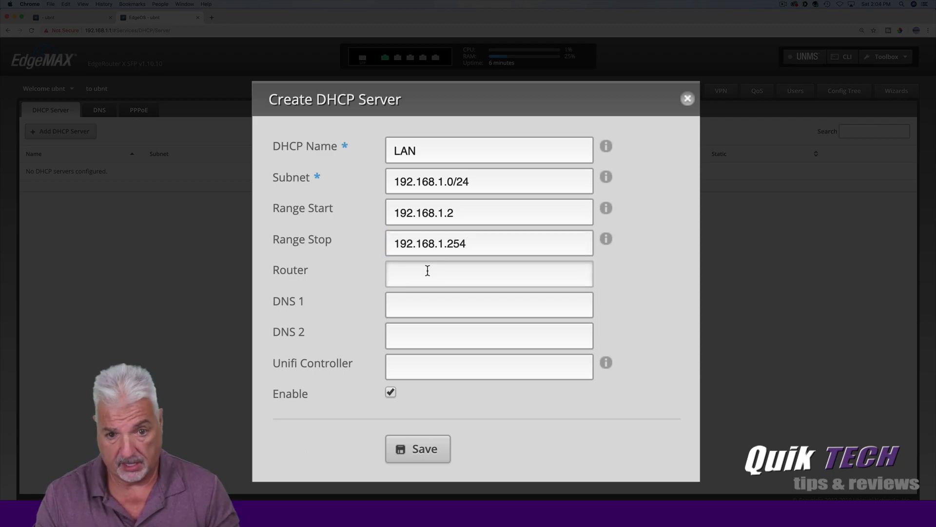
key("super+v")
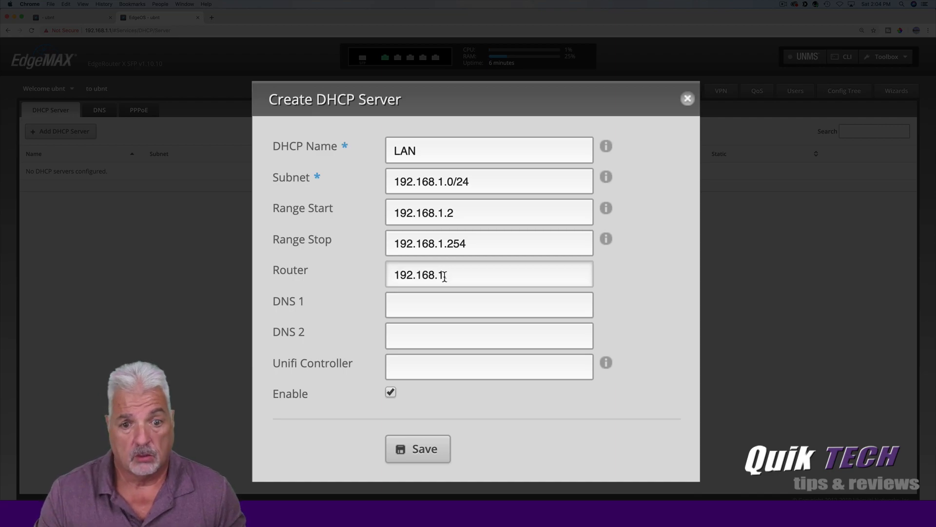
type("1")
left_click(399, 309)
key("super+v")
type("1")
left_click(399, 337)
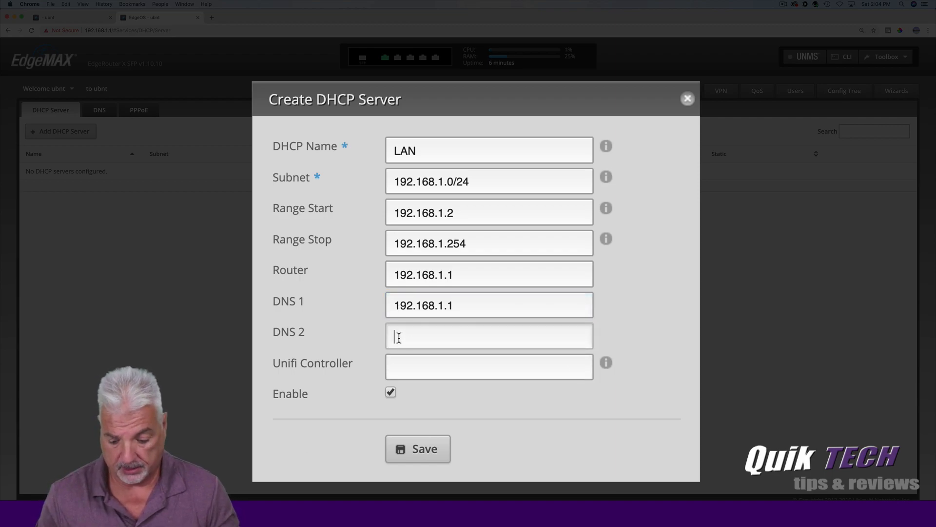
type("1.1.1.1")
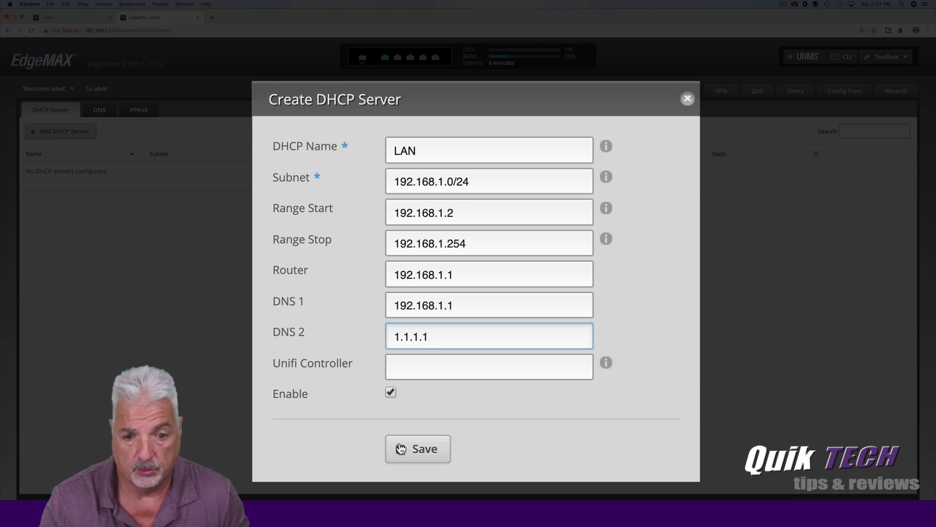
left_click(419, 450)
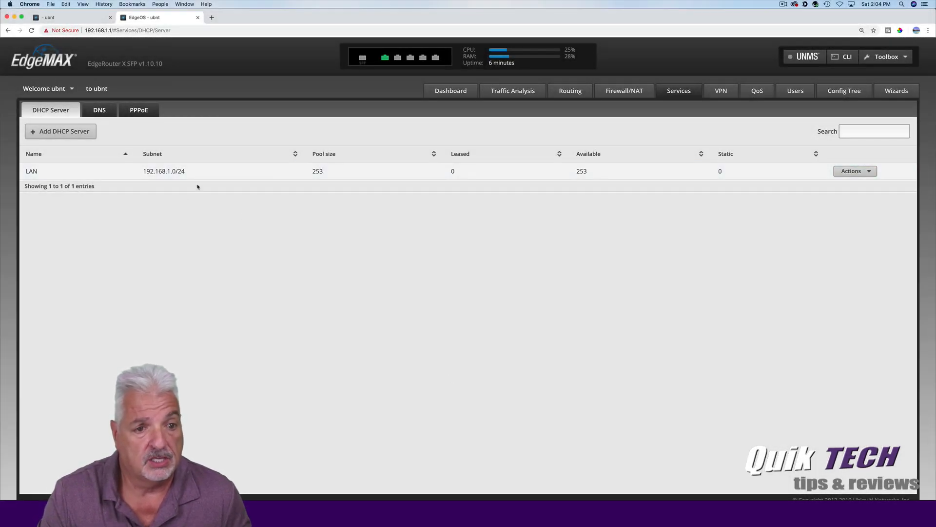
Step: Configure DNS forwarding to listen on eth0 with a cache size of 150, and save it
left_click(100, 110)
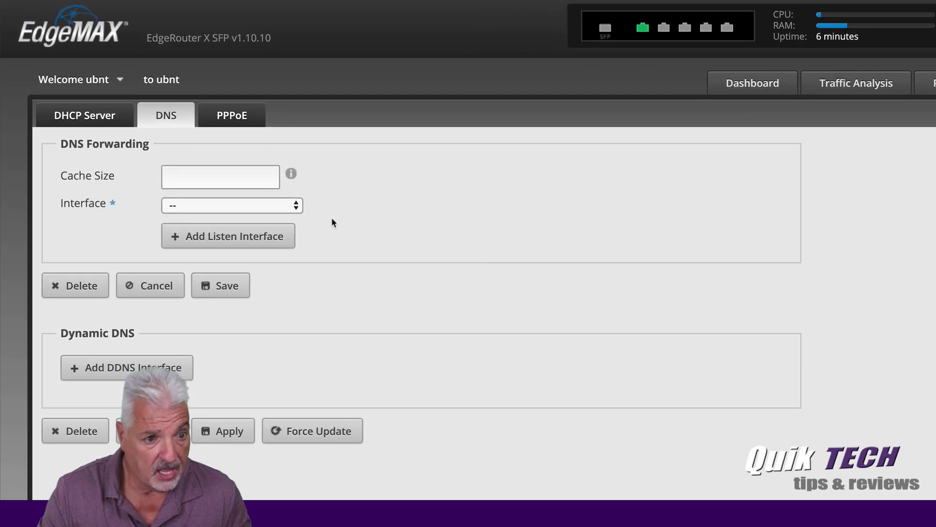
left_click(282, 203)
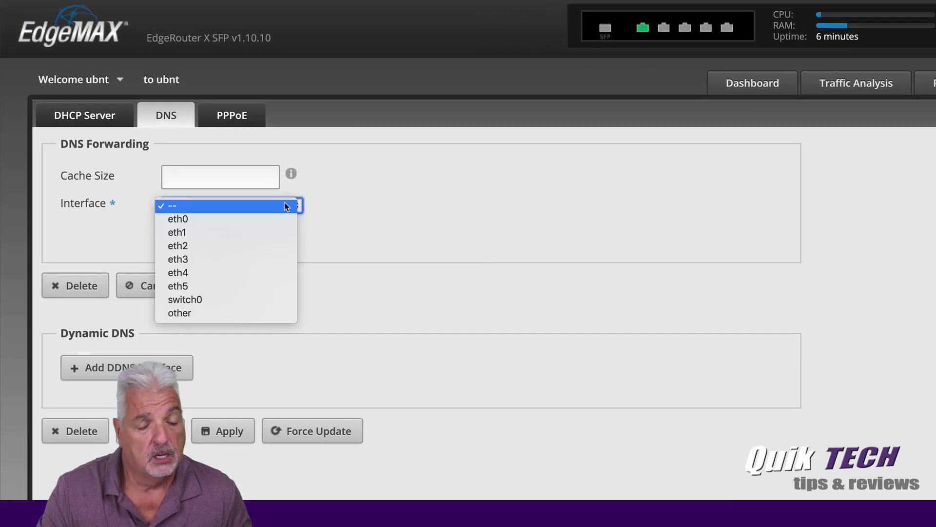
left_click(198, 224)
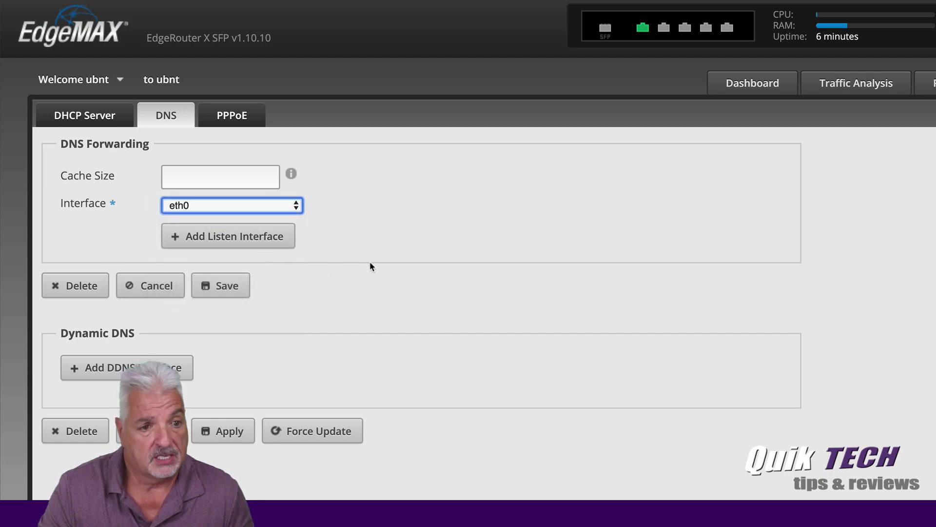
left_click(199, 178)
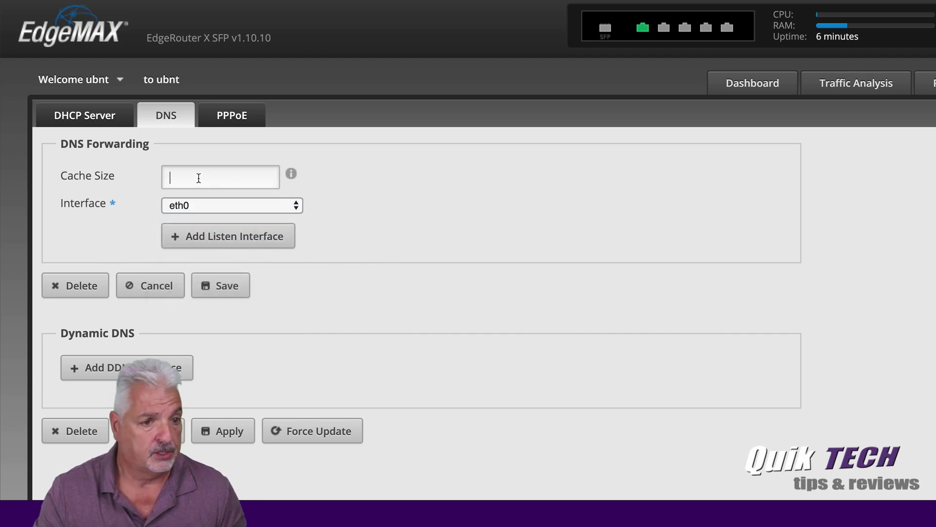
type("150")
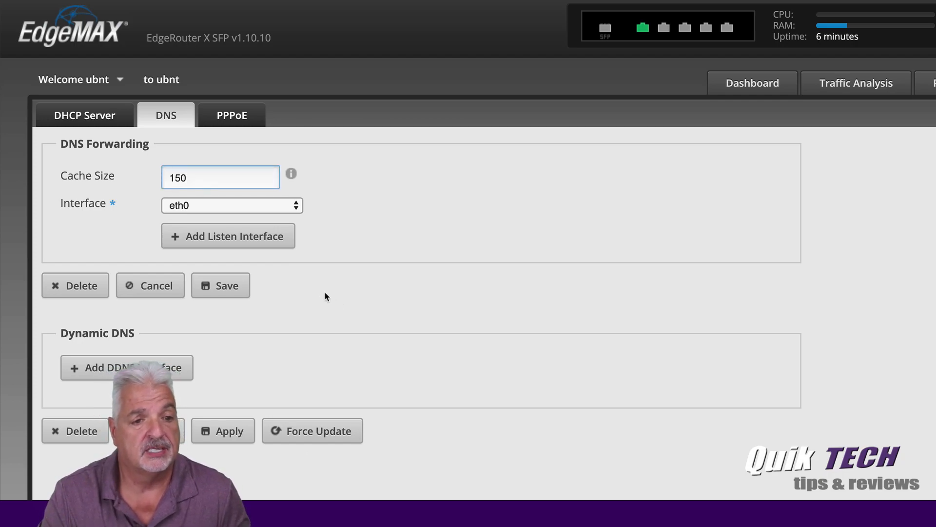
left_click(224, 288)
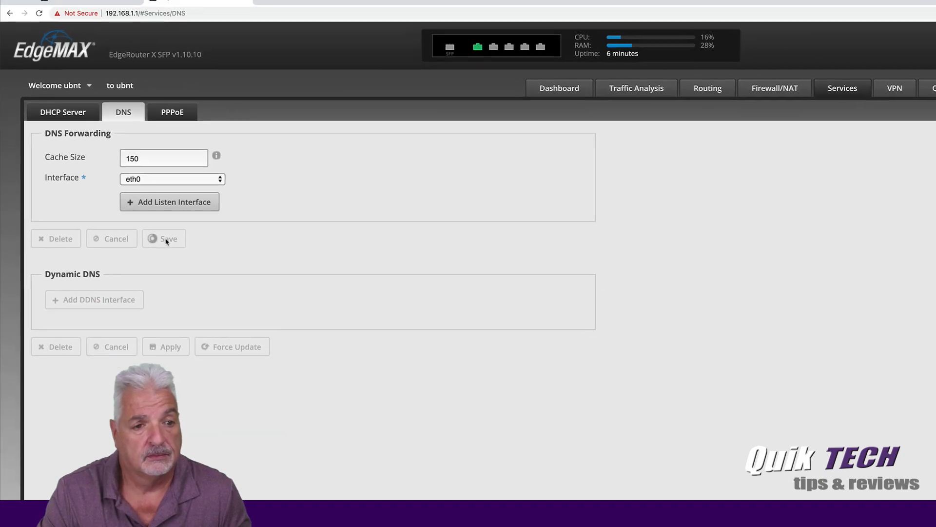
Step: Start a new source NAT rule with the description "Out to Bridge"
left_click(554, 88)
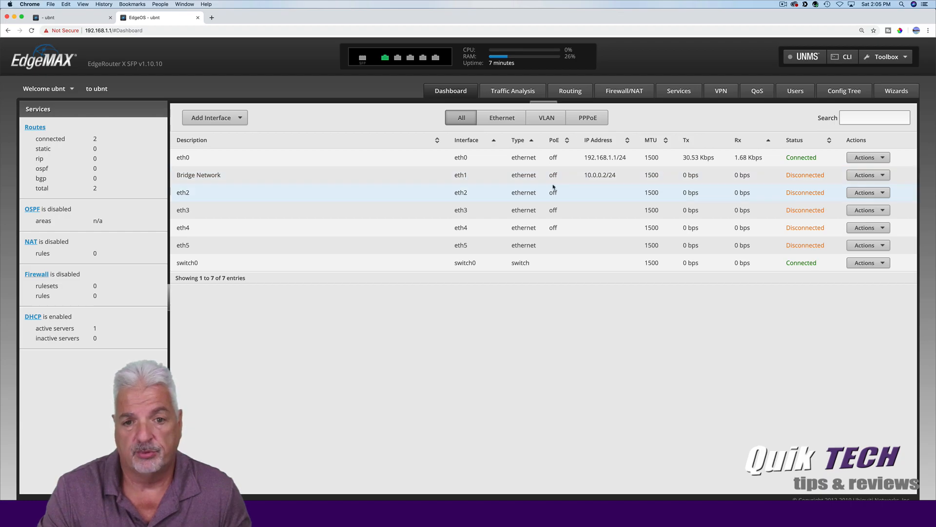
left_click(626, 92)
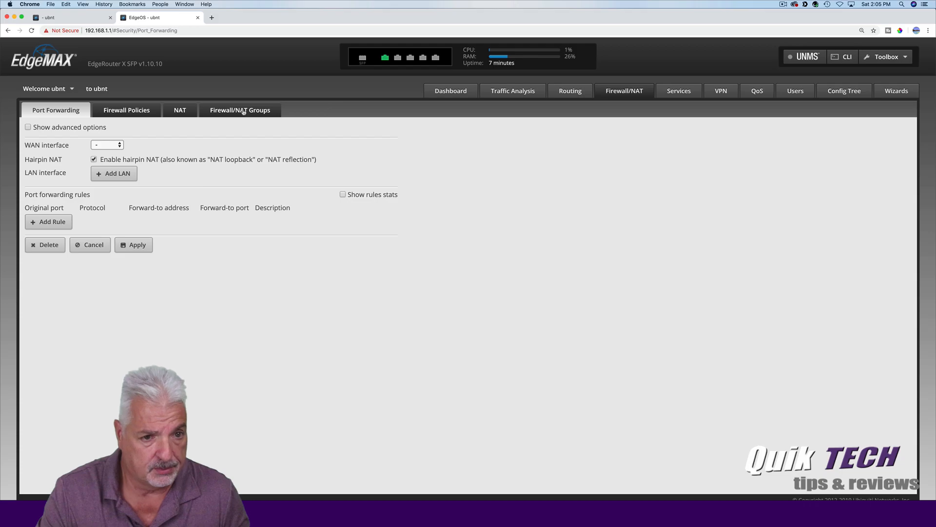
left_click(181, 110)
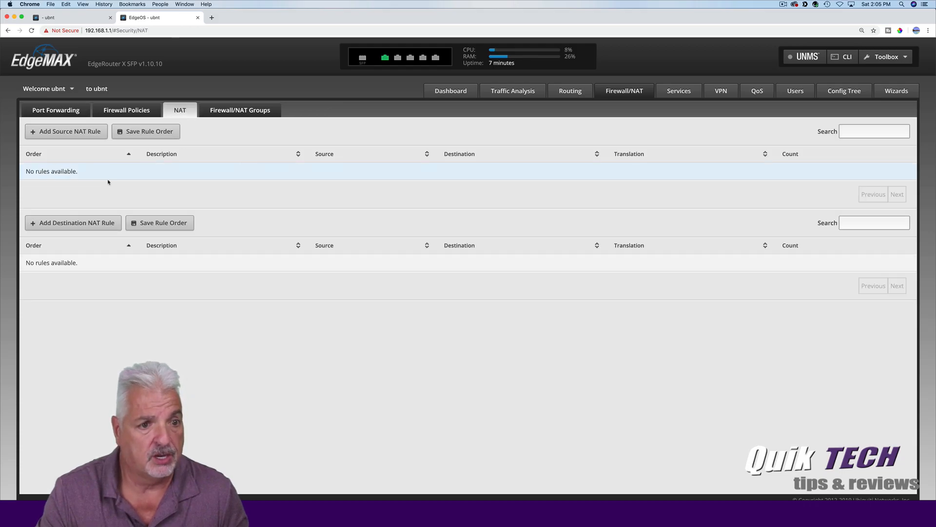
left_click(64, 133)
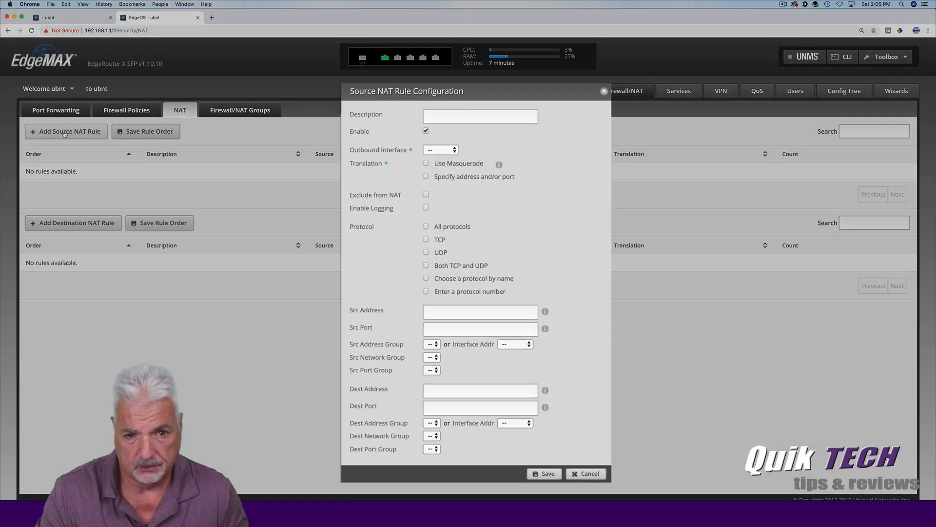
left_click(438, 103)
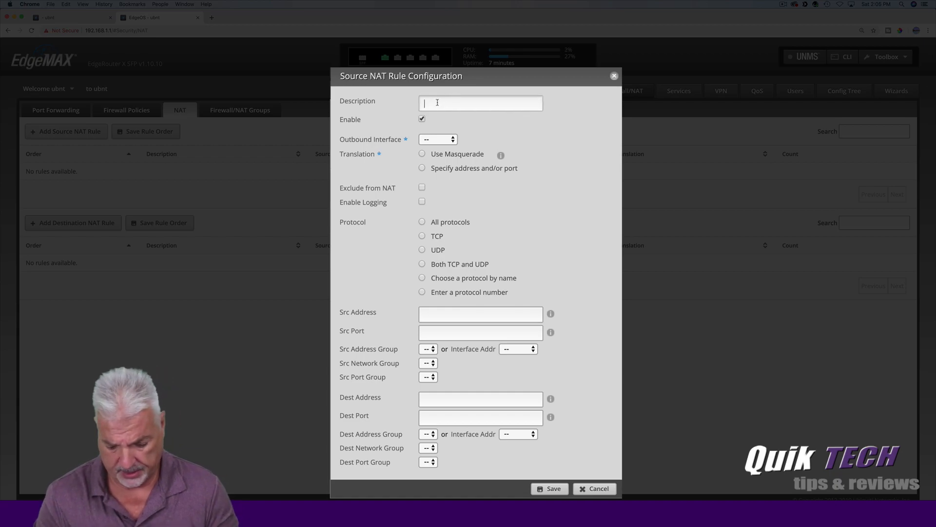
type("Out to Bridge")
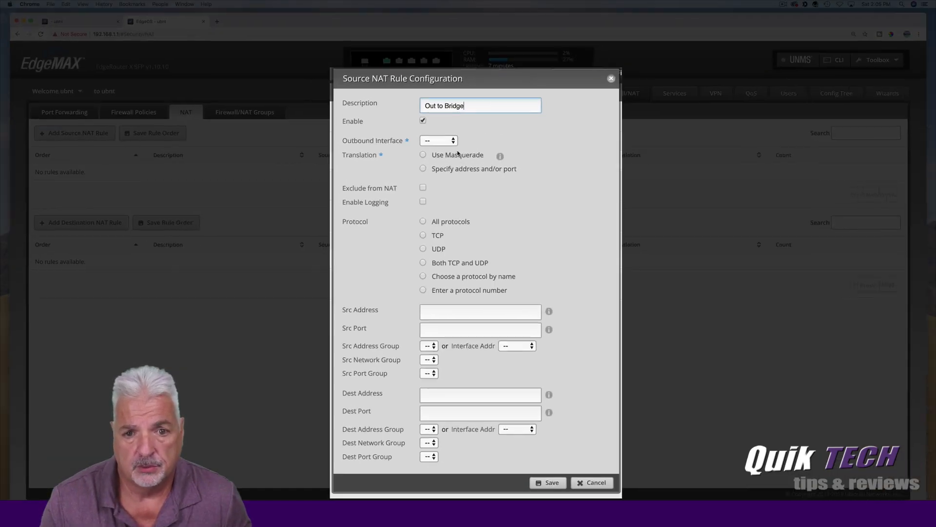
Step: Set the source NAT rule's outbound interface to eth1 with masquerade translation, and save the rule
left_click(447, 143)
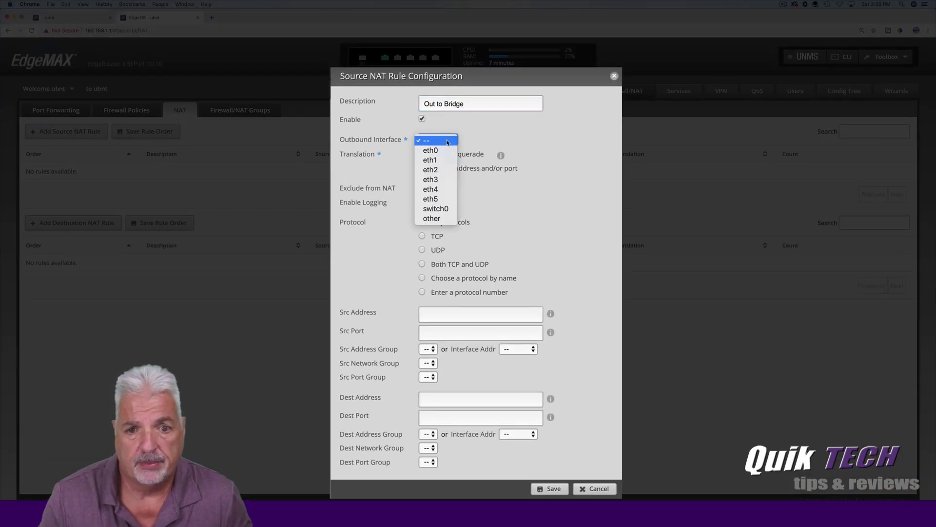
left_click(433, 161)
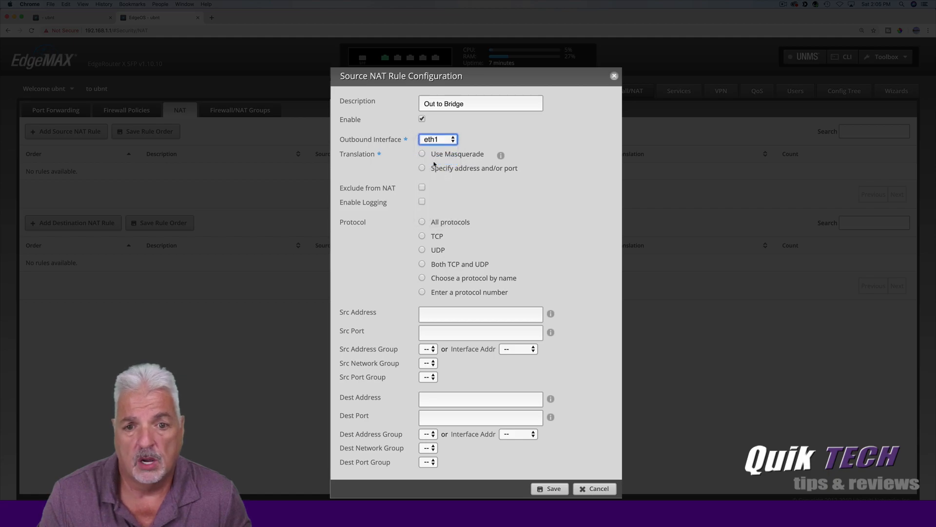
left_click(421, 154)
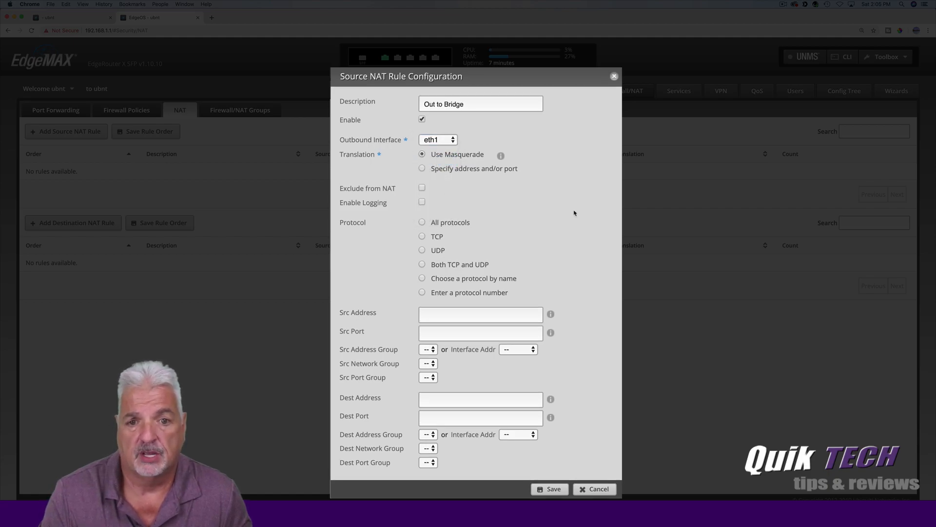
left_click(551, 490)
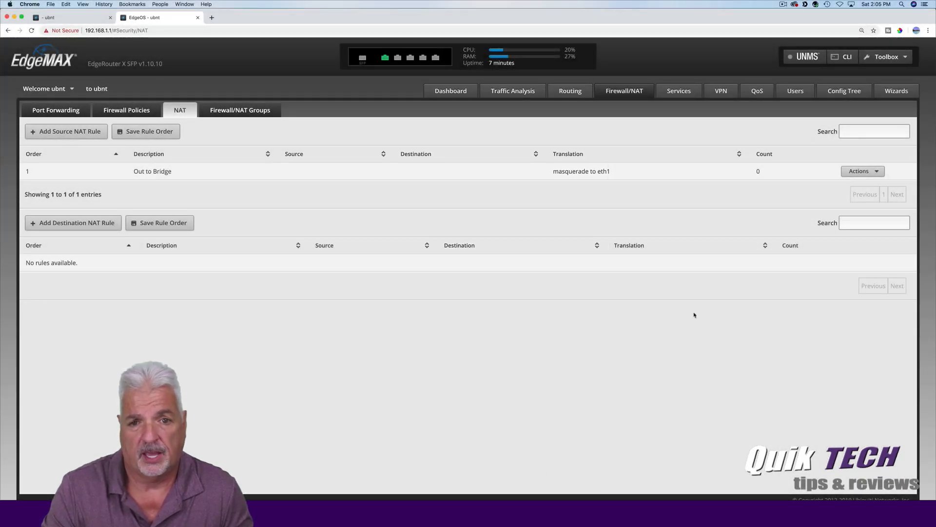
Step: Start a new gateway-type static route with destination network 0.0.0.0/0
left_click(449, 91)
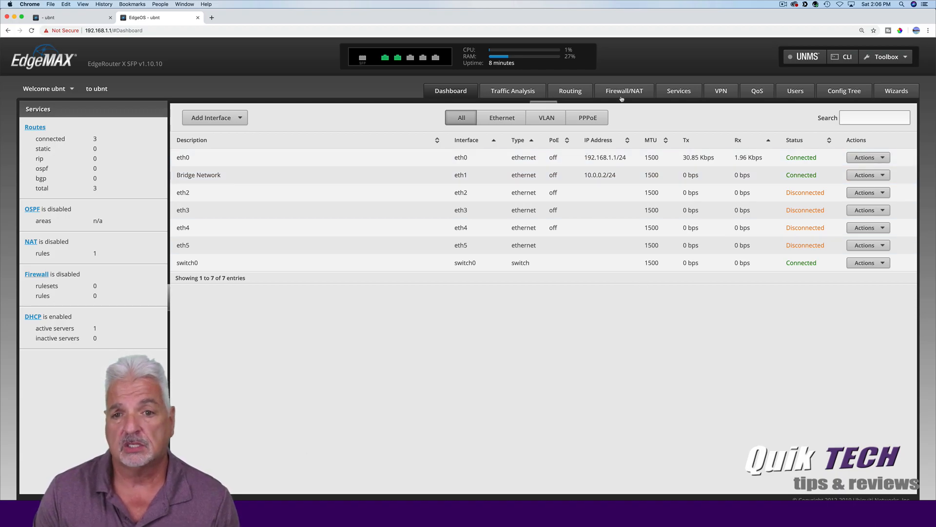
left_click(576, 94)
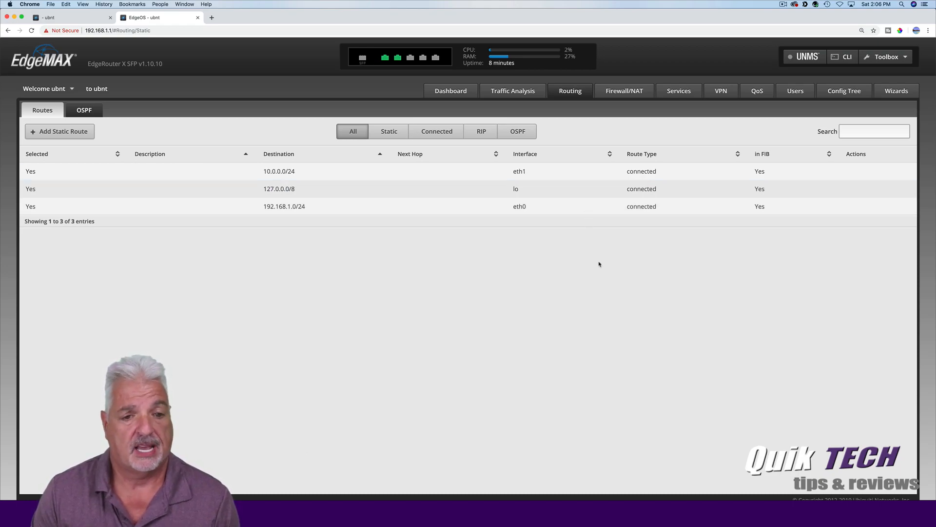
left_click(59, 133)
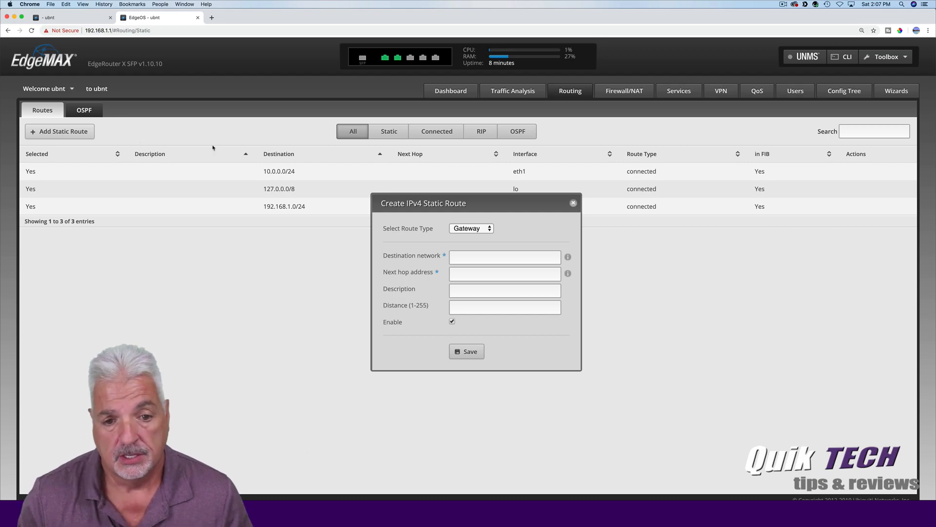
left_click_drag(485, 203, 477, 116)
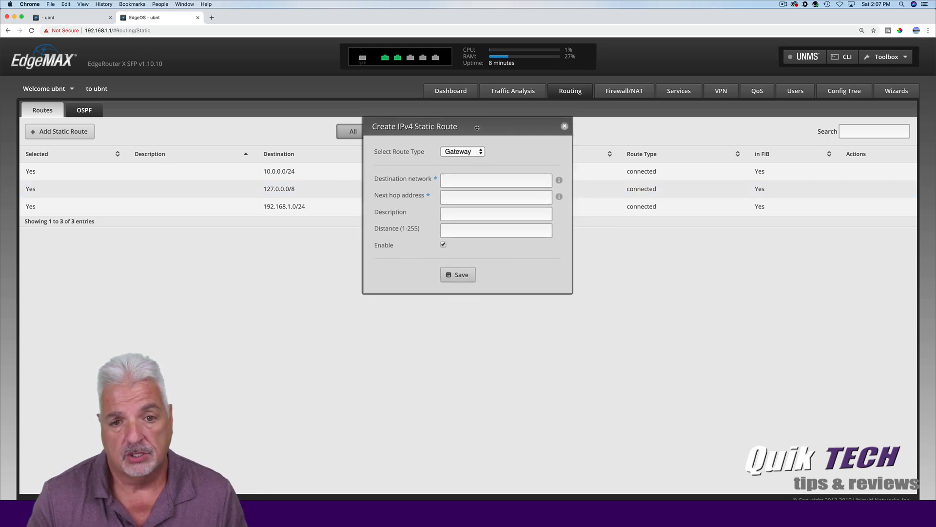
left_click(470, 180)
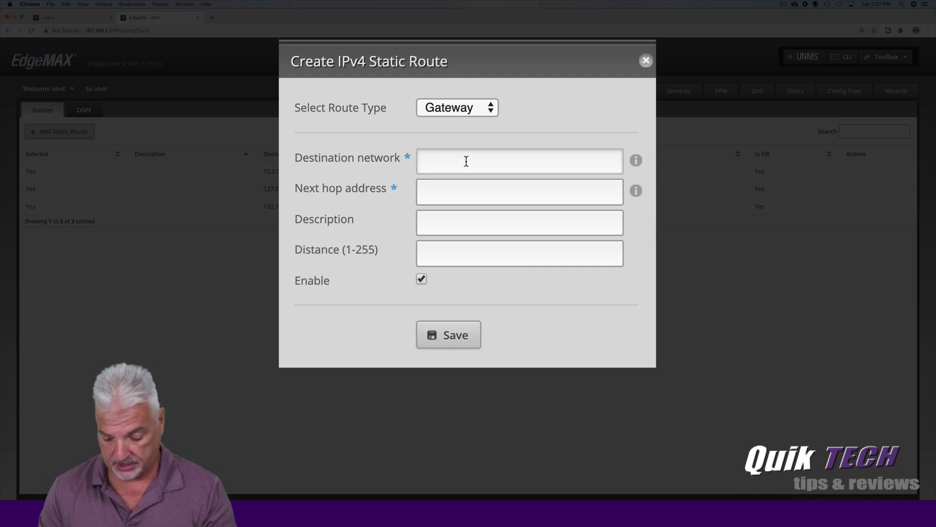
type("0.0.0.0")
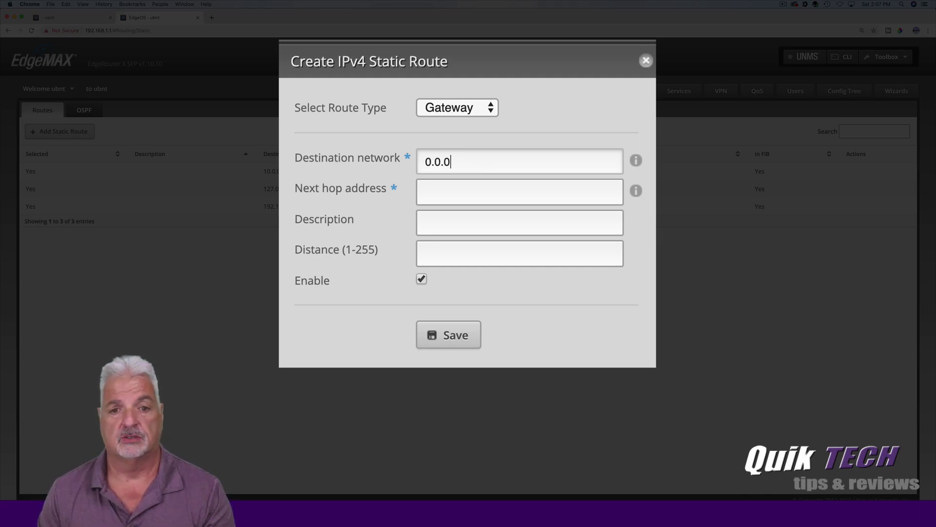
type("/0")
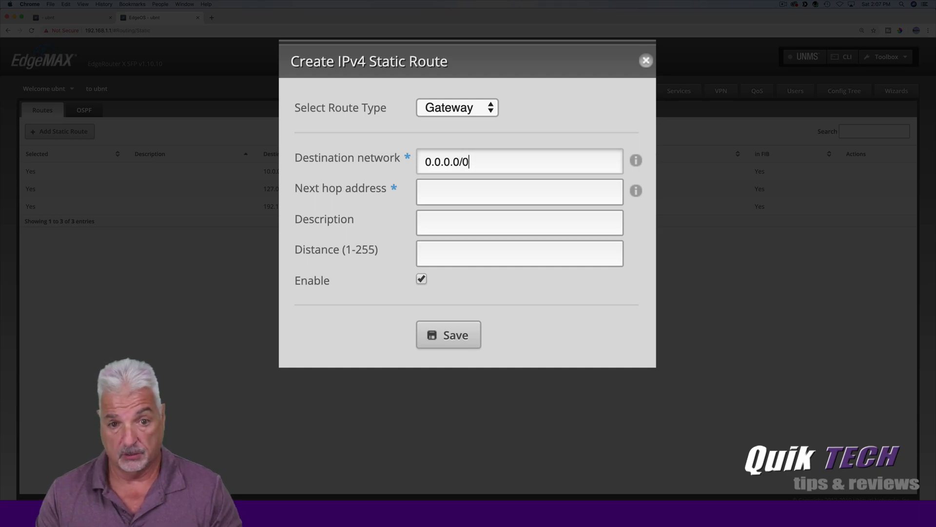
Step: Set the static route's next hop to 10.0.0.1, description to Internet and distance to 1, and save it
left_click(460, 193)
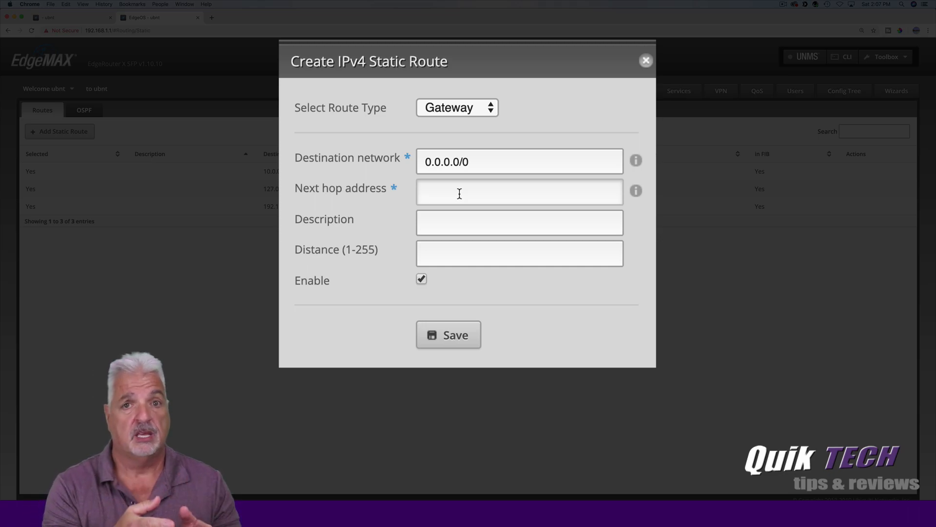
type("10")
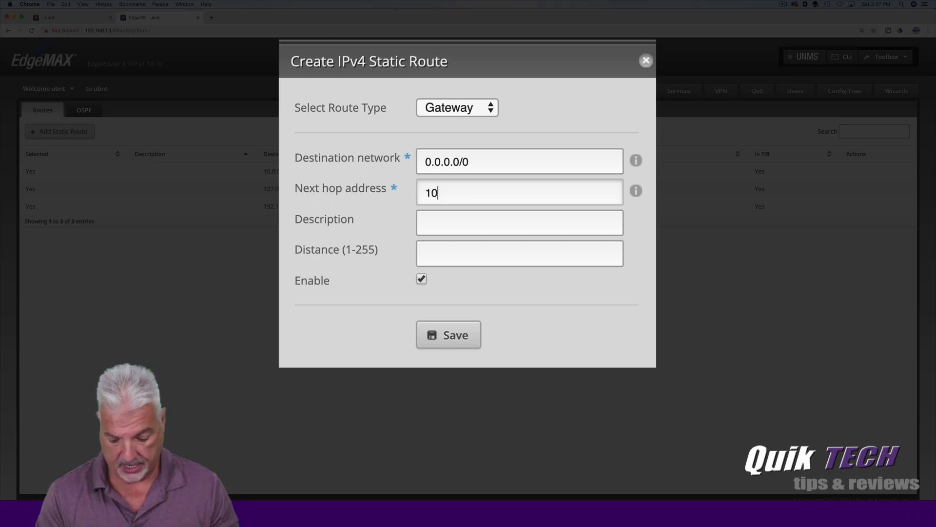
type(".0.0.1")
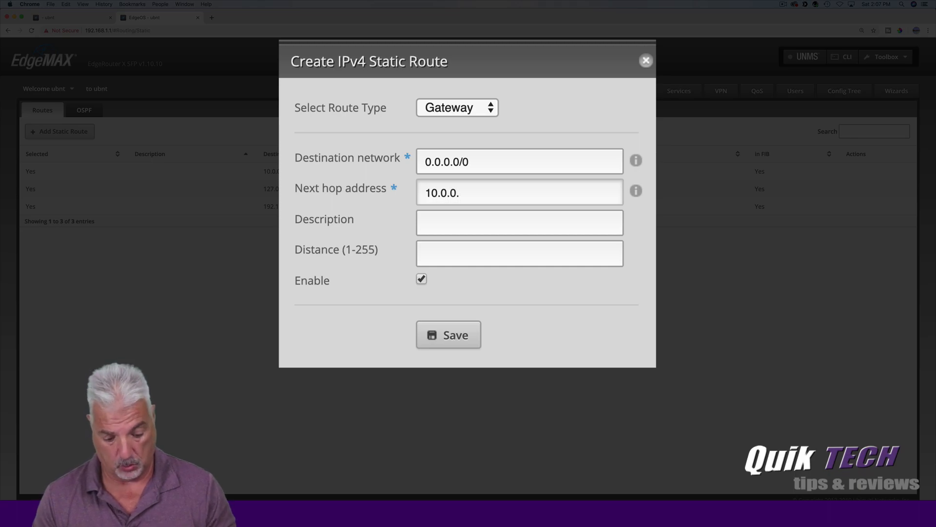
left_click(471, 228)
type("Internet")
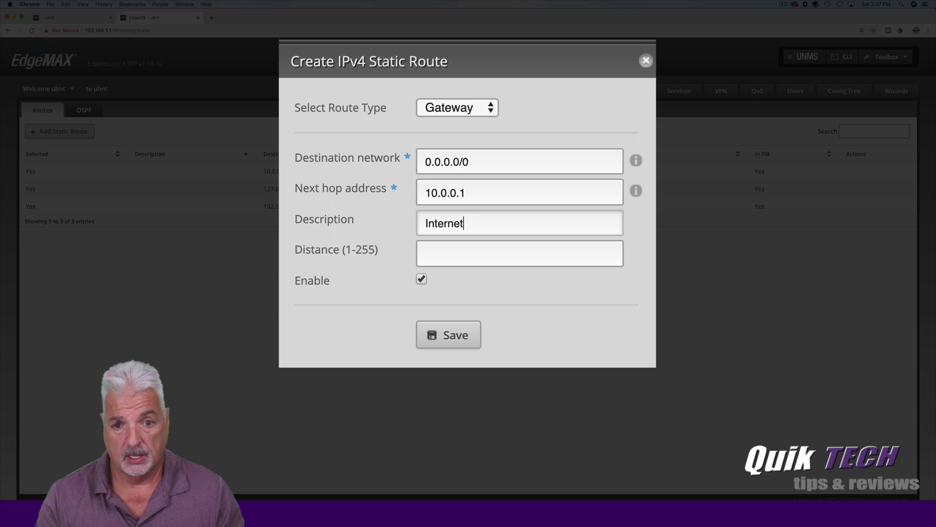
left_click(480, 255)
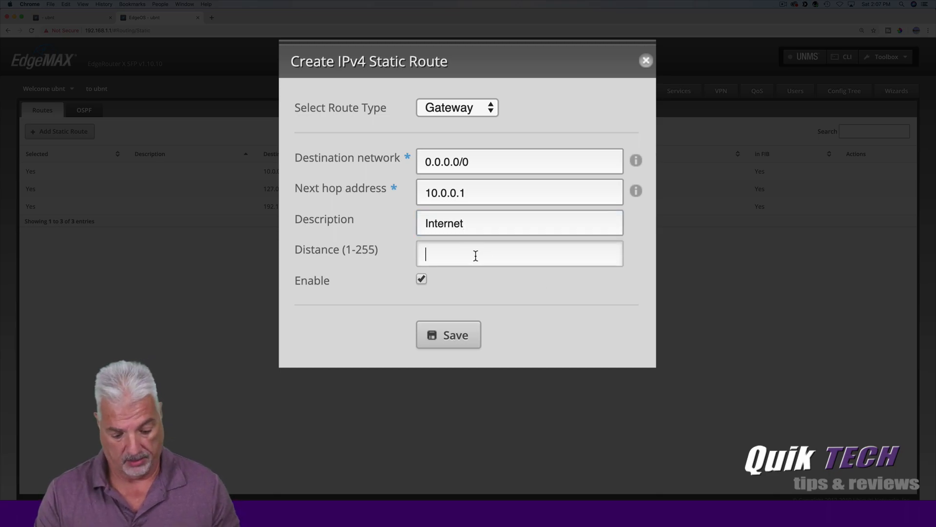
type("1")
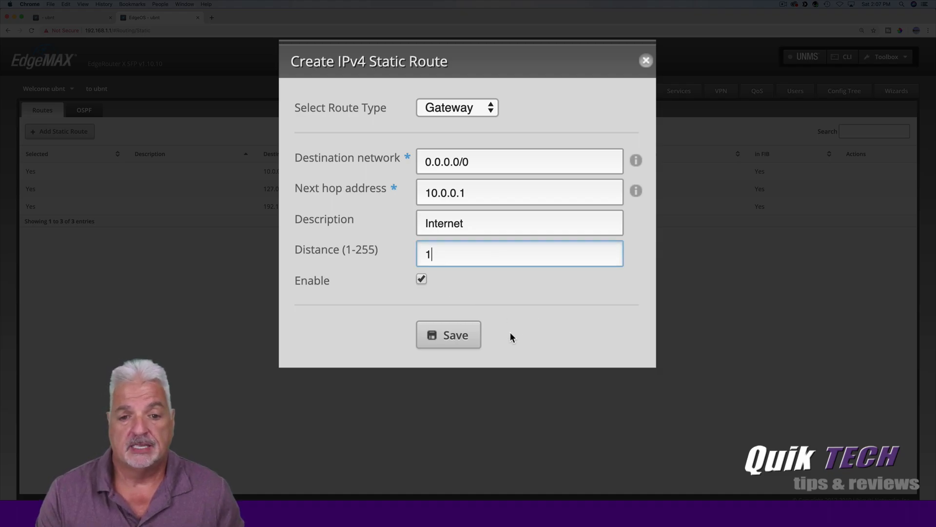
left_click(449, 335)
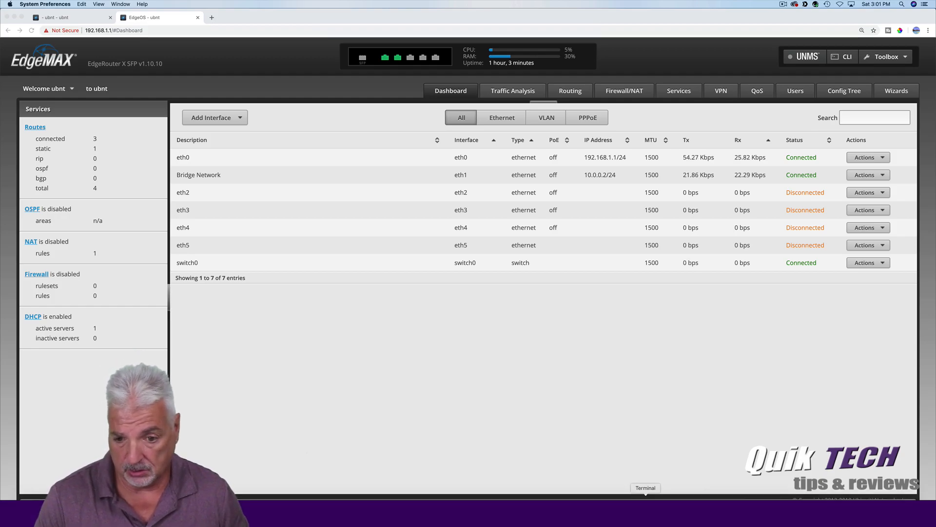
Step: Switch to Terminal, test internet connectivity by pinging 8.8.8.8, and stop the ping
left_click(646, 511)
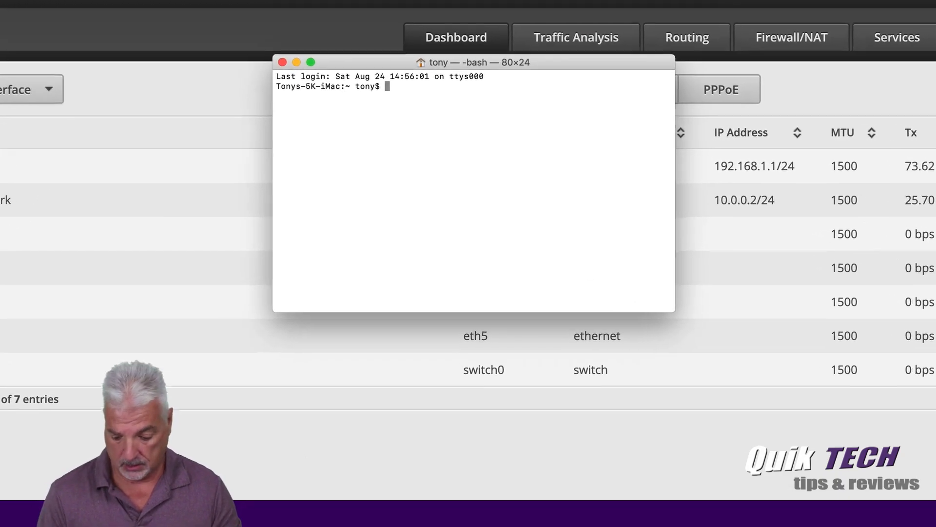
type("ping 8.8.8.8")
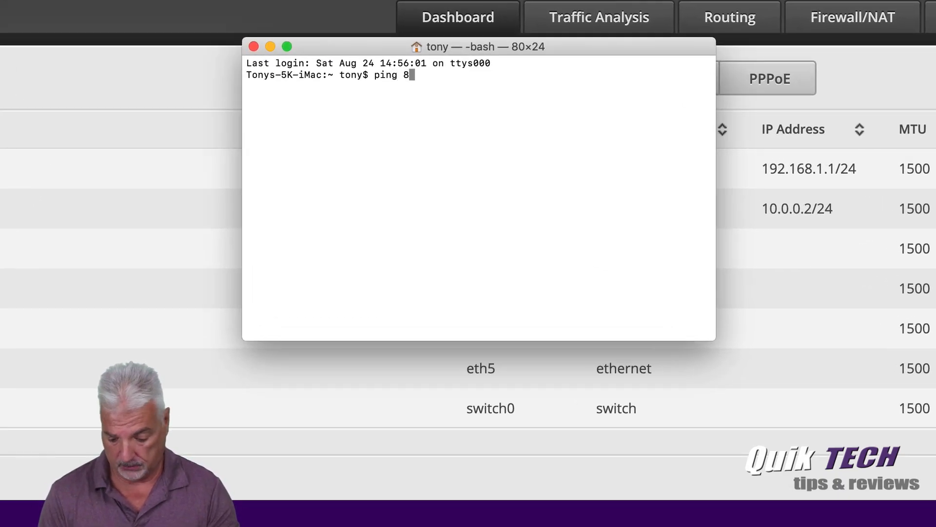
key("Return")
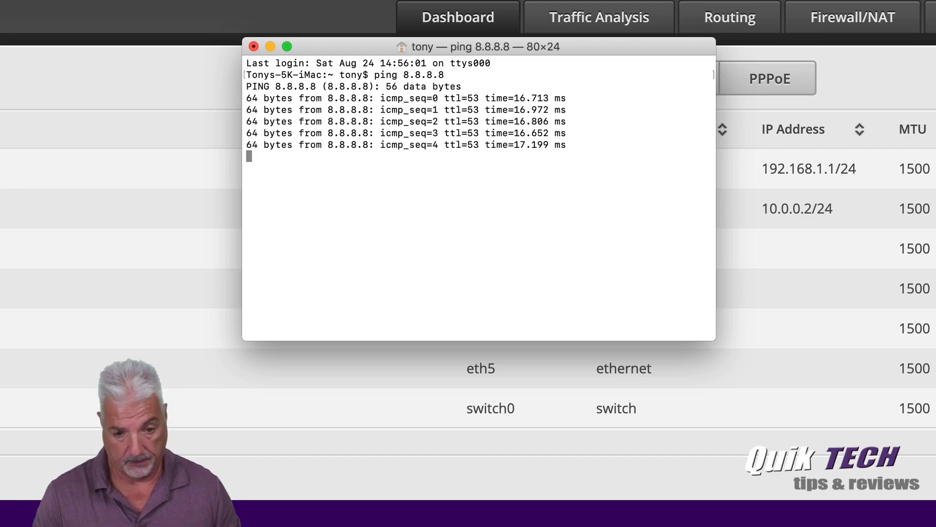
key("ctrl+z")
Step: Test name resolution and internet access by pinging google.com, and stop the ping
key("Up")
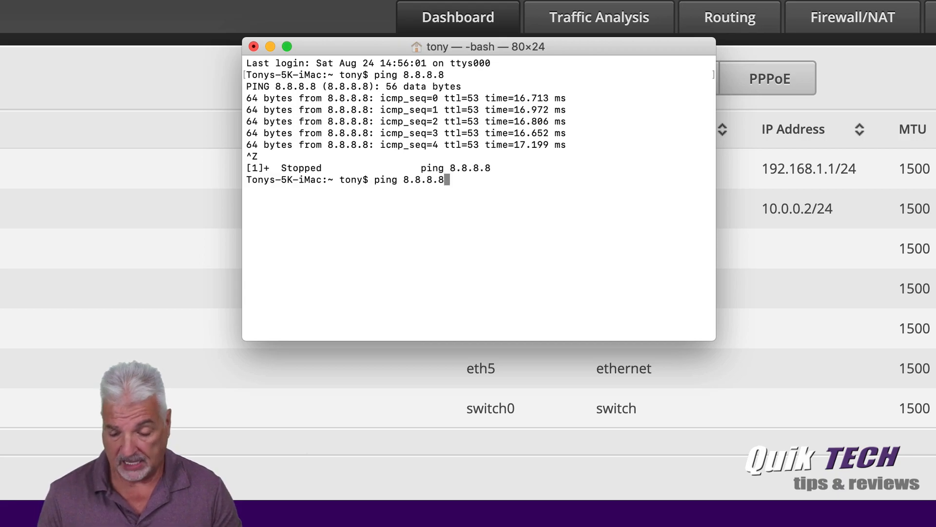
key("BackSpace")
key("BackSpace")
key("BackSpace")
key("BackSpace")
key("BackSpace")
key("BackSpace")
key("BackSpace")
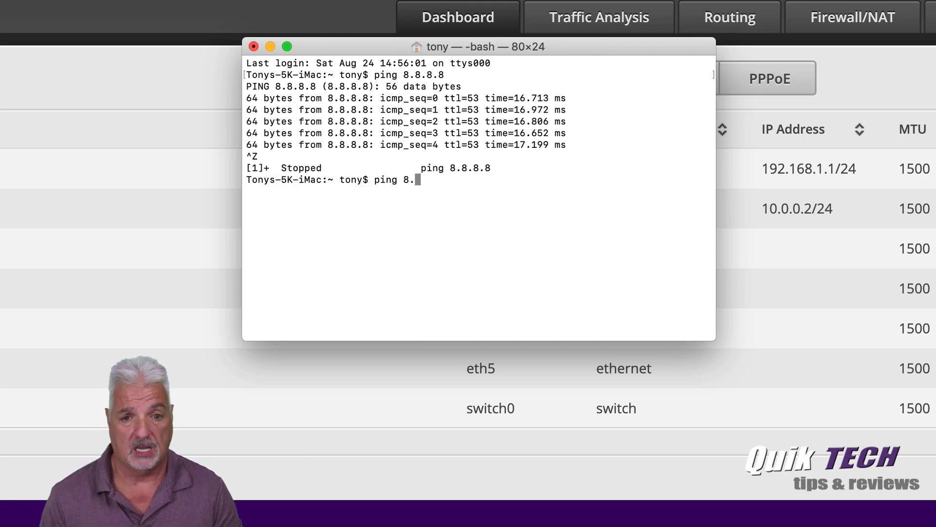
type("google.com")
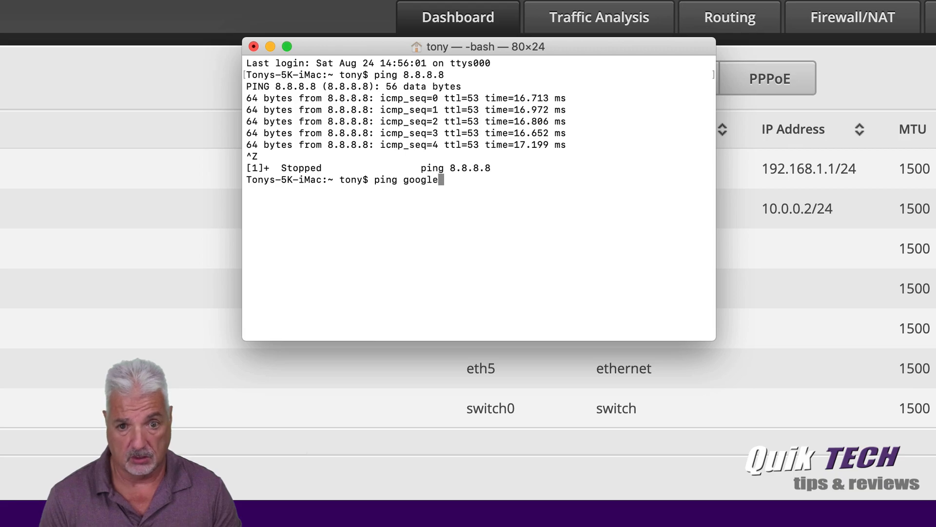
key("Return")
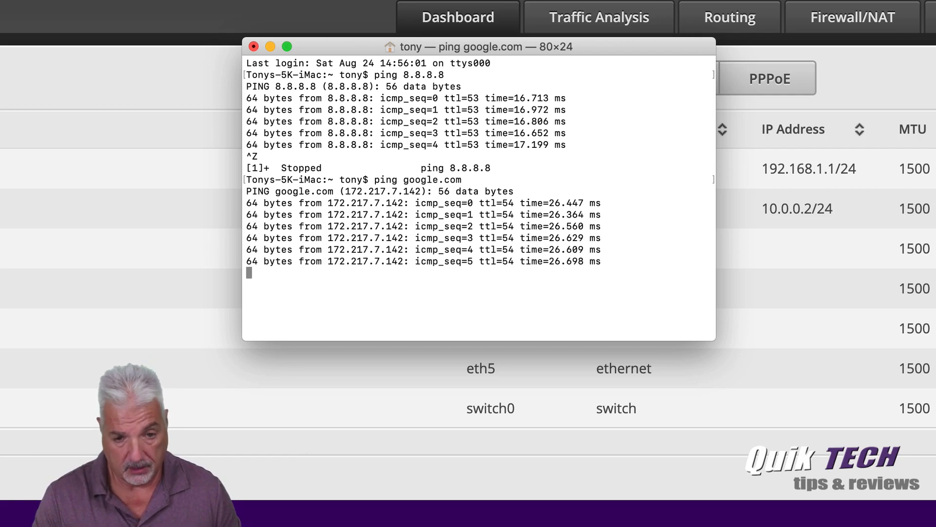
key("ctrl+z")
Step: Clear the terminal screen and run a traceroute to google.com
type("clear")
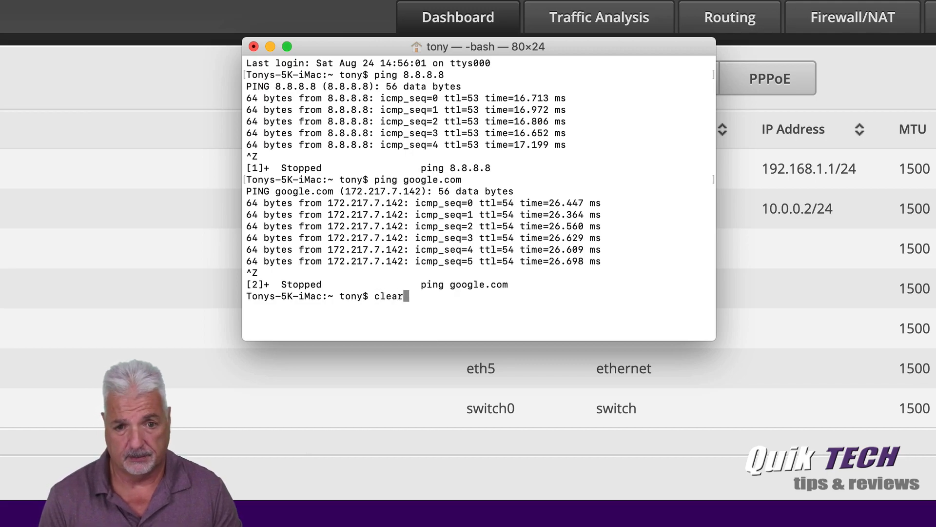
key("Return")
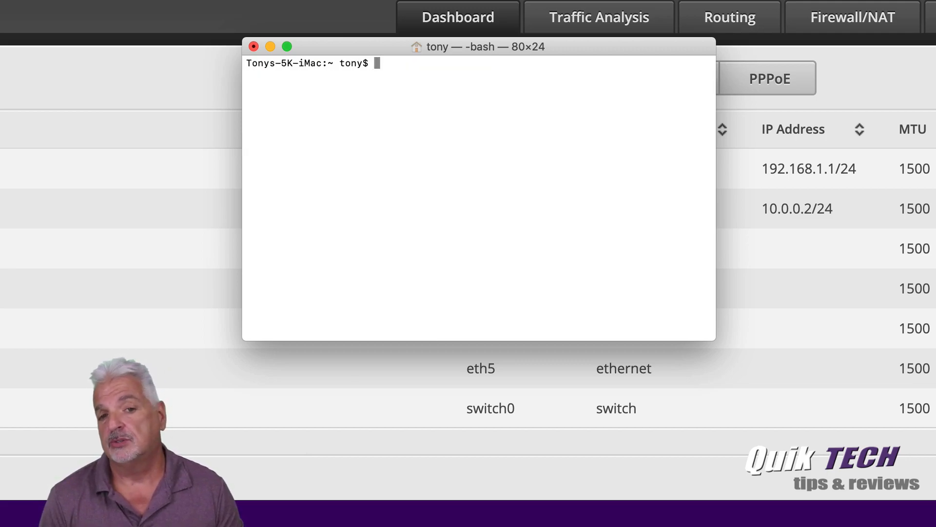
type("tracero")
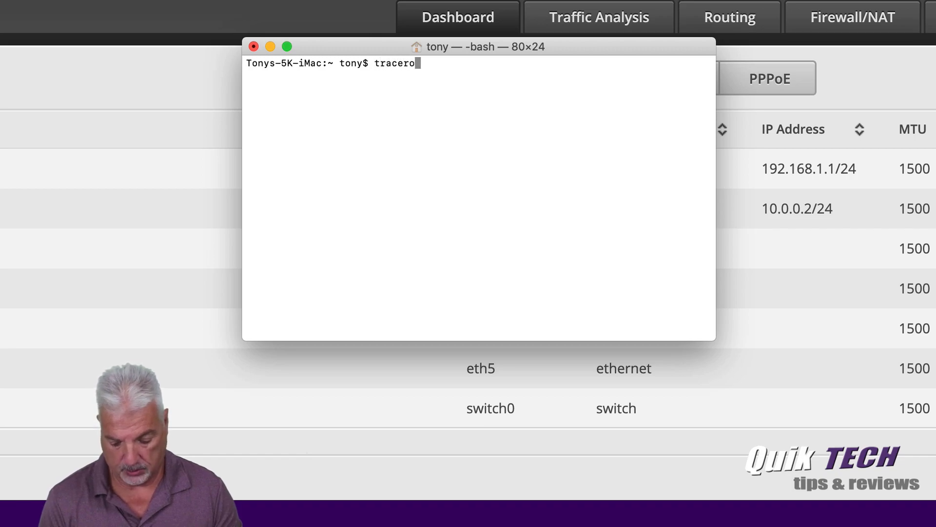
type("ute ")
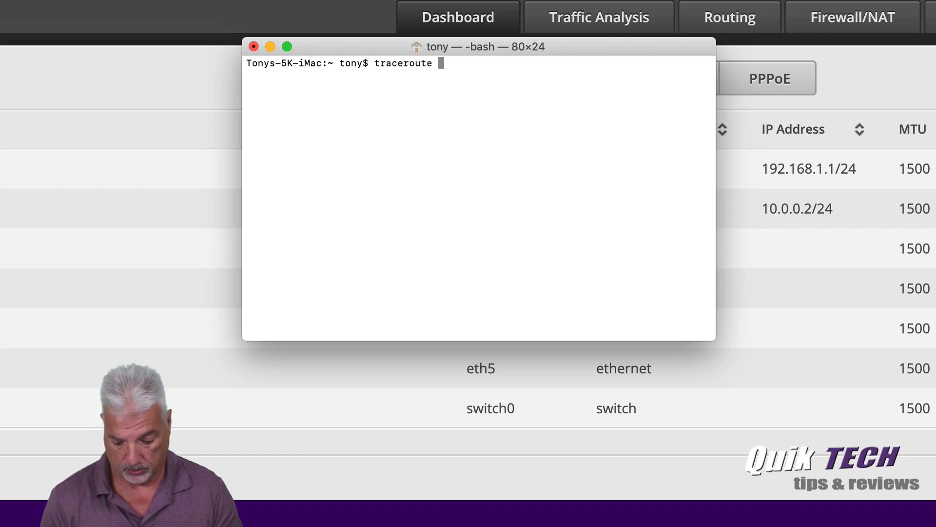
type("google.com")
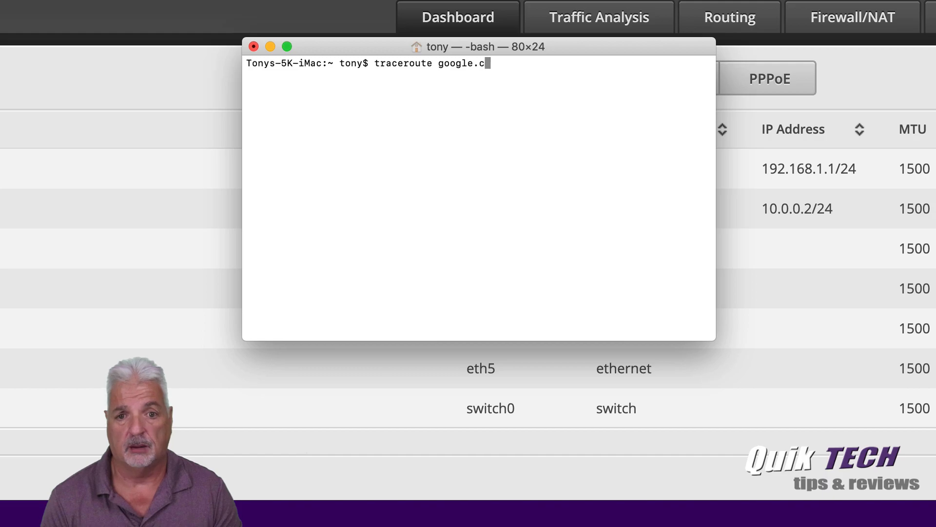
key("Return")
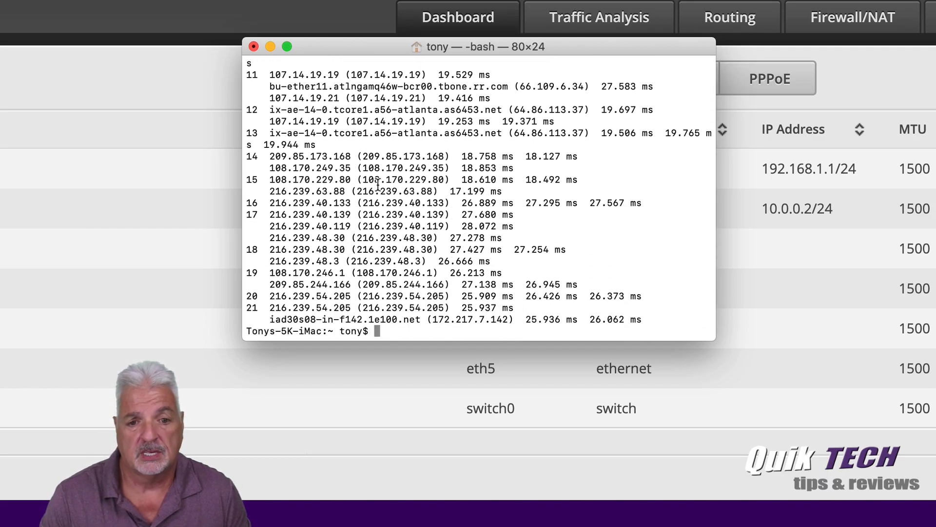
Step: Examine the first three hops of the traceroute output, and close the Terminal window, terminating its running processes
scroll(381, 180, "up", 15)
scroll(389, 171, "down", 5)
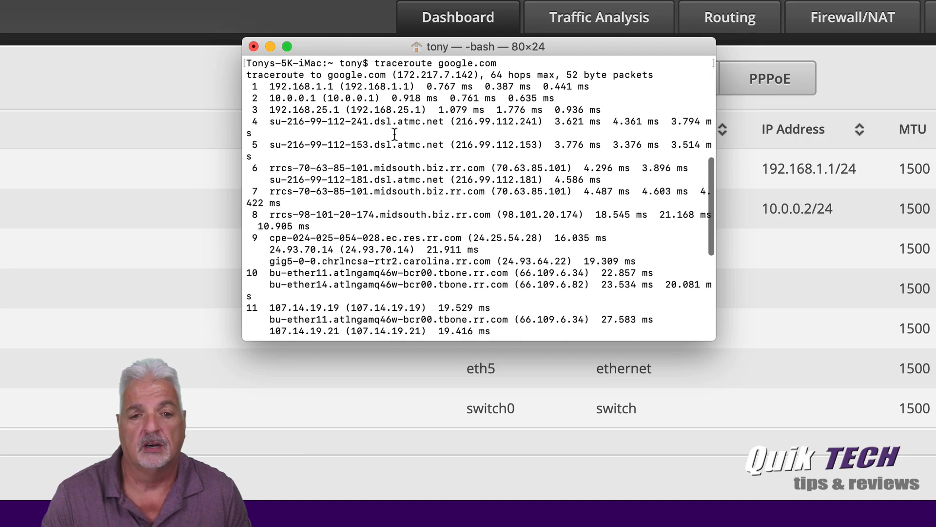
left_click_drag(265, 87, 335, 87)
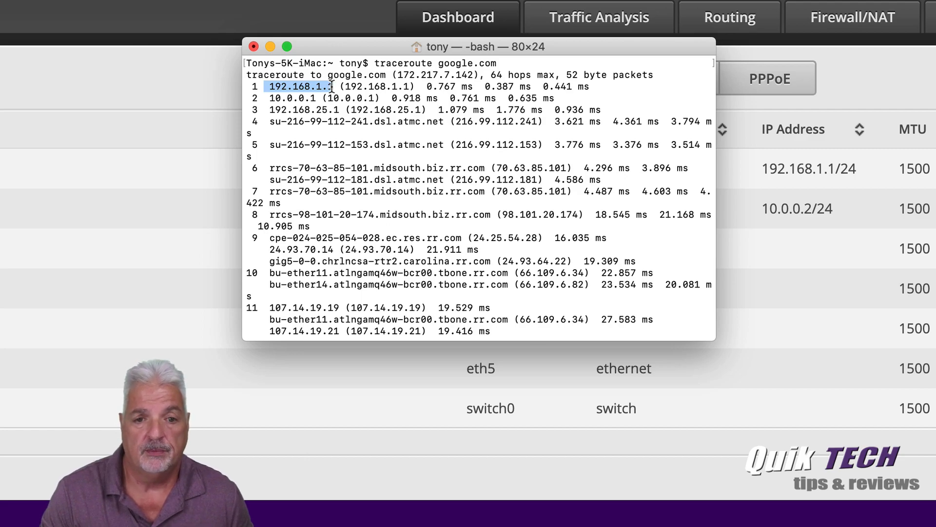
left_click_drag(265, 98, 316, 99)
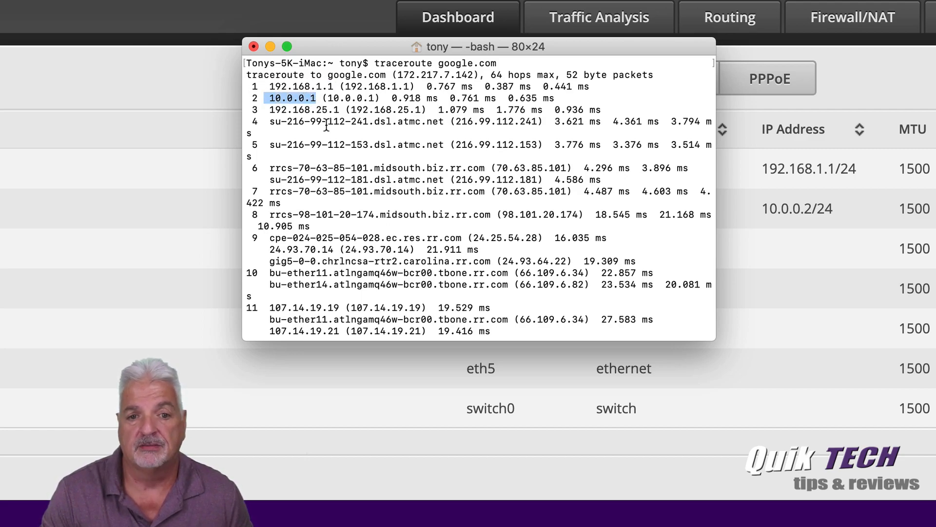
left_click_drag(270, 110, 341, 109)
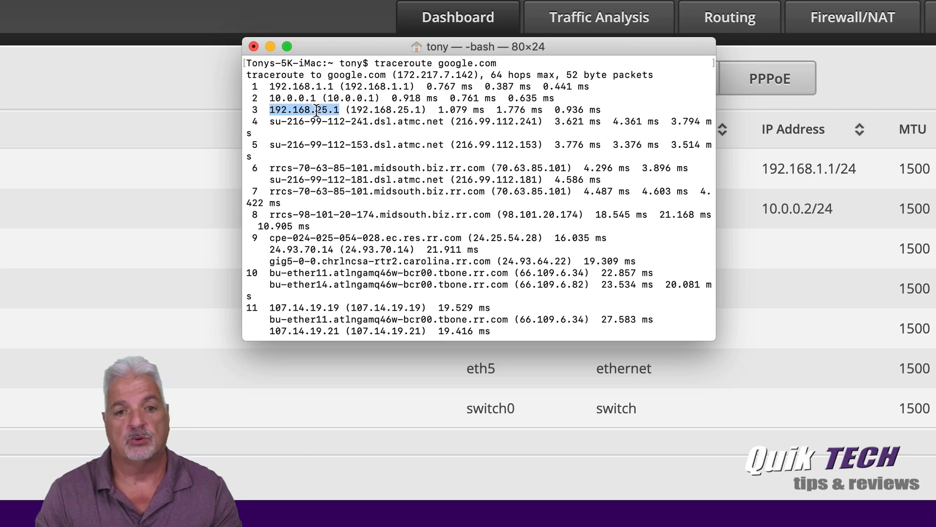
left_click_drag(266, 90, 344, 111)
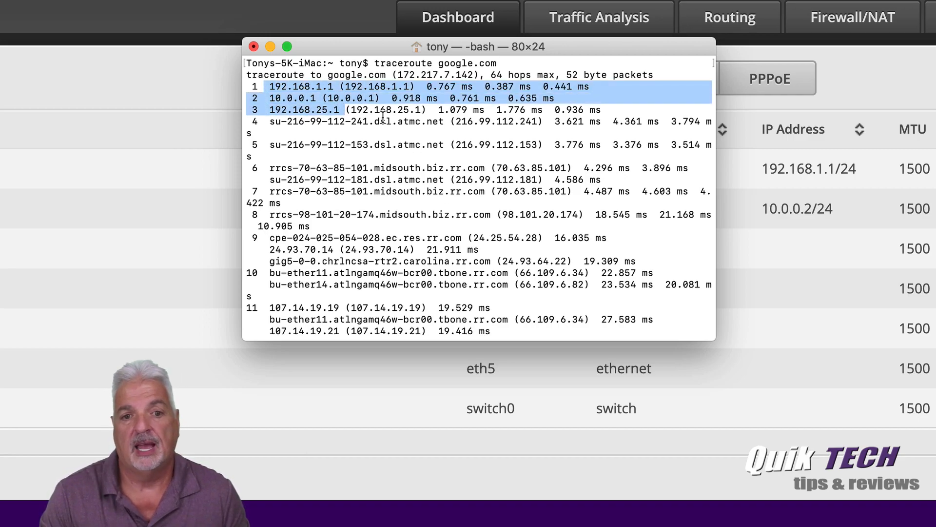
left_click(254, 46)
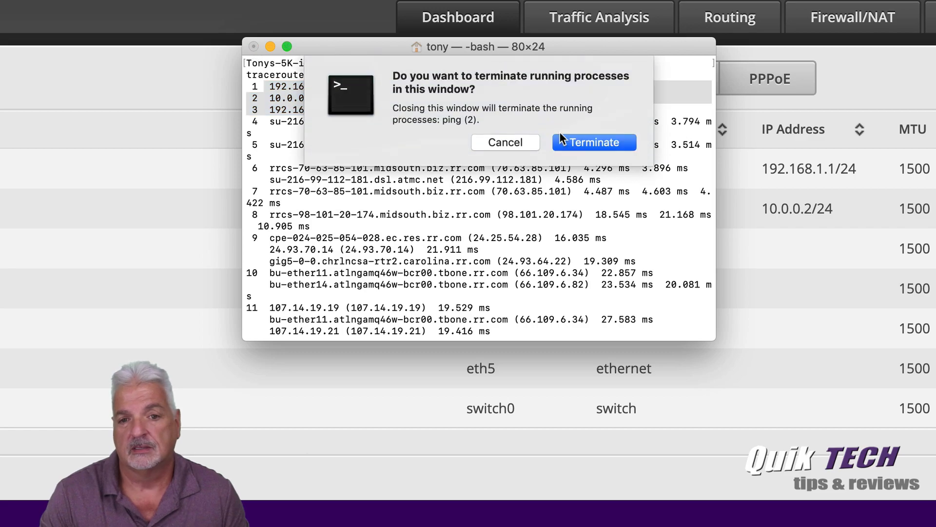
left_click(582, 141)
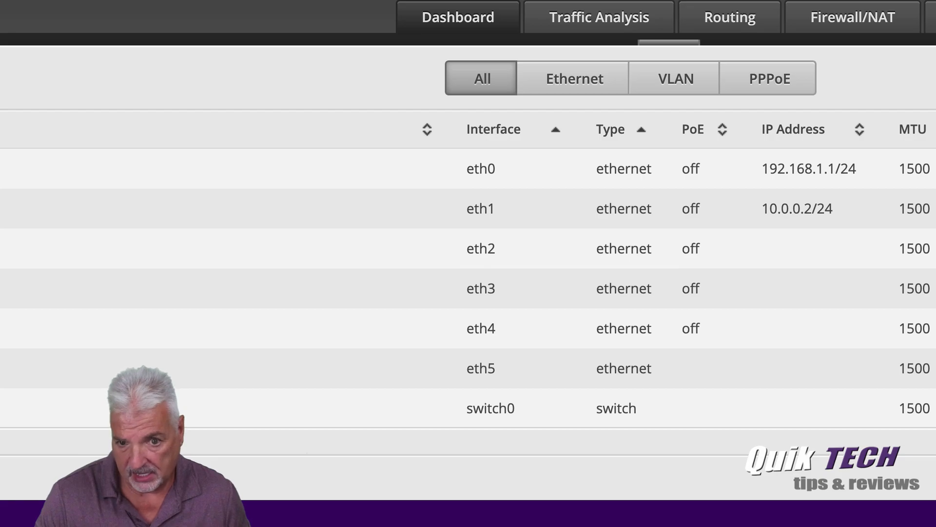
Step: Open a new Terminal window, ping 192.168.100.39 on the other router's network, and stop the ping
left_click(556, 512)
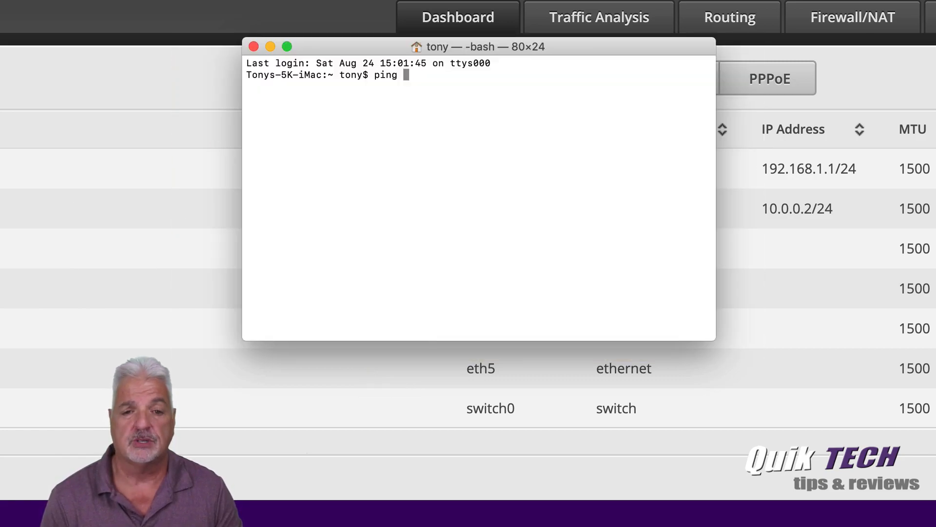
type("192.168.1")
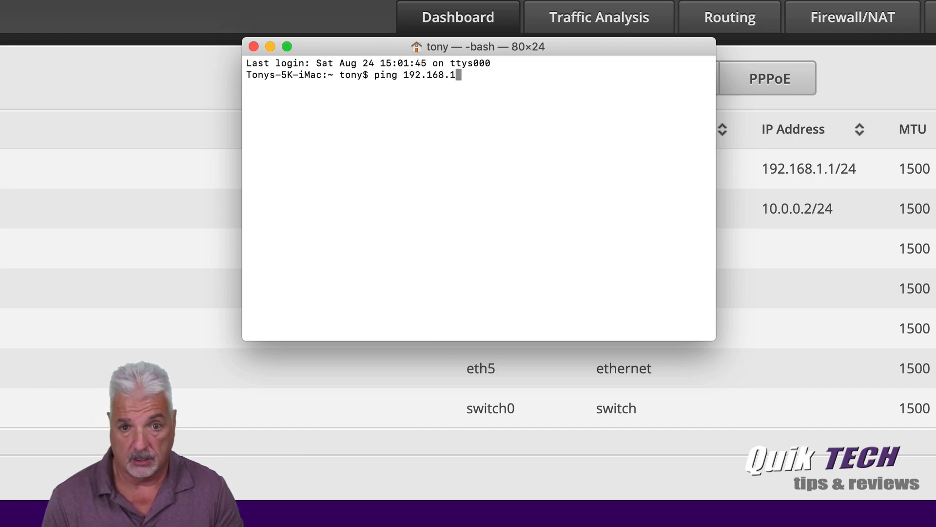
type("00.39")
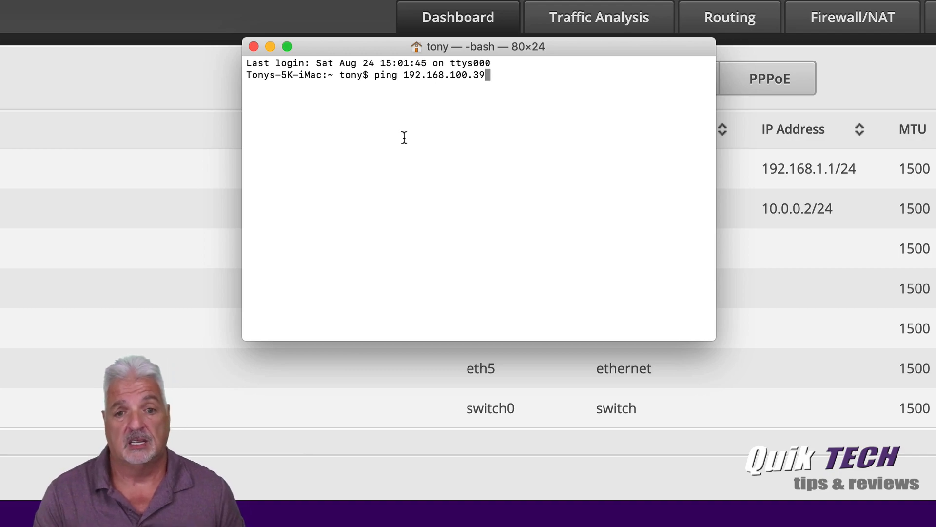
key("Return")
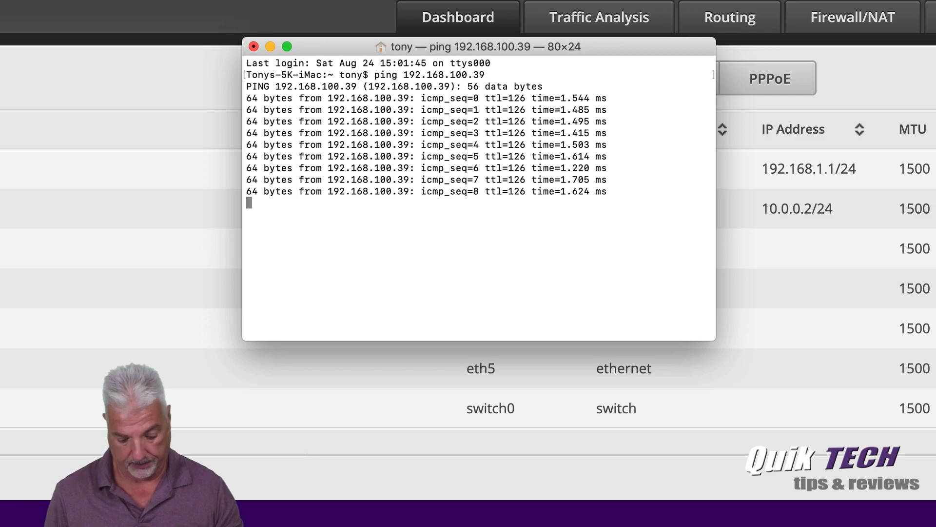
key("ctrl+z")
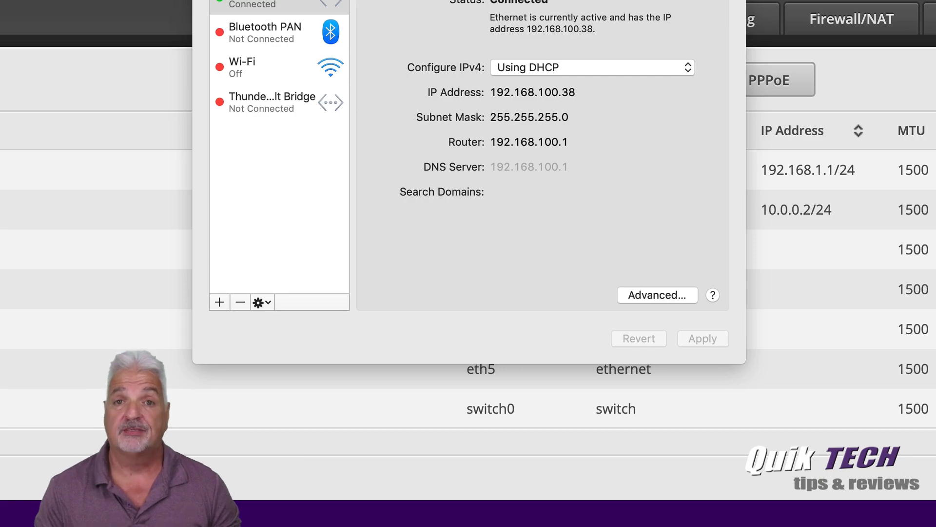
Step: Dismiss the network settings window, switch to Terminal to ping 192.168.1.39 on the second router's network, and stop the ping
left_click_drag(292, 1, 292, 1)
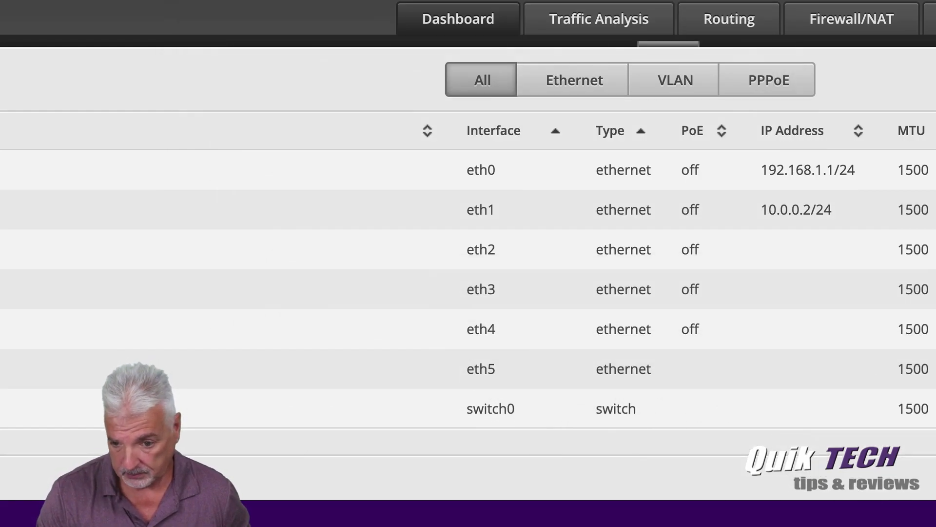
key("super+Tab")
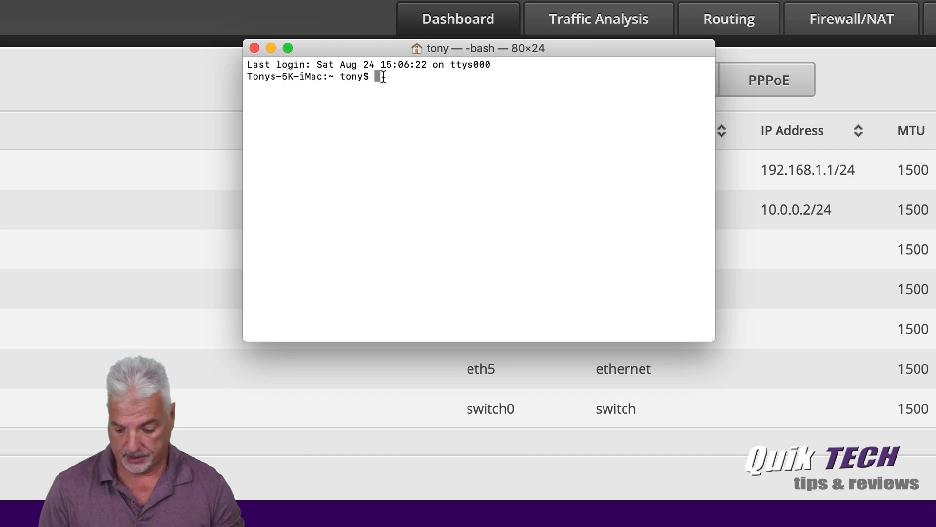
type("ping 1")
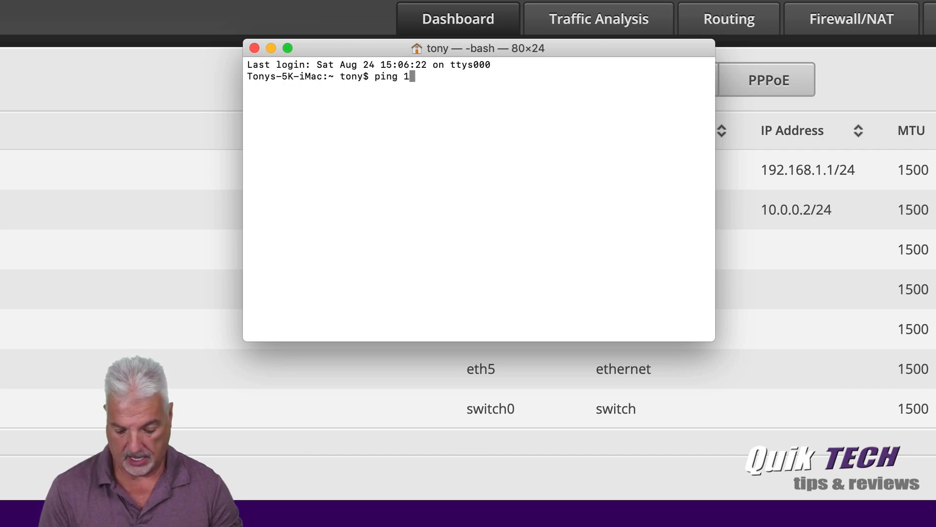
type("92.168.")
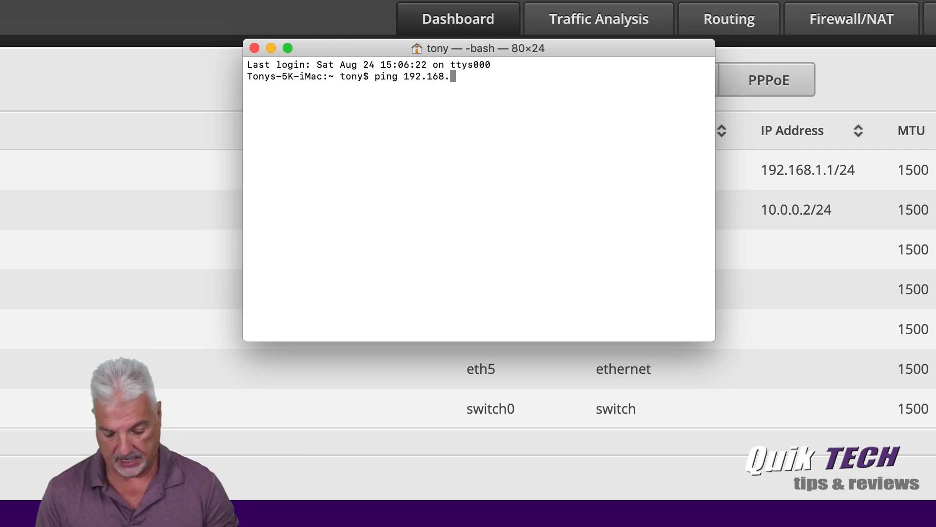
type("1.39")
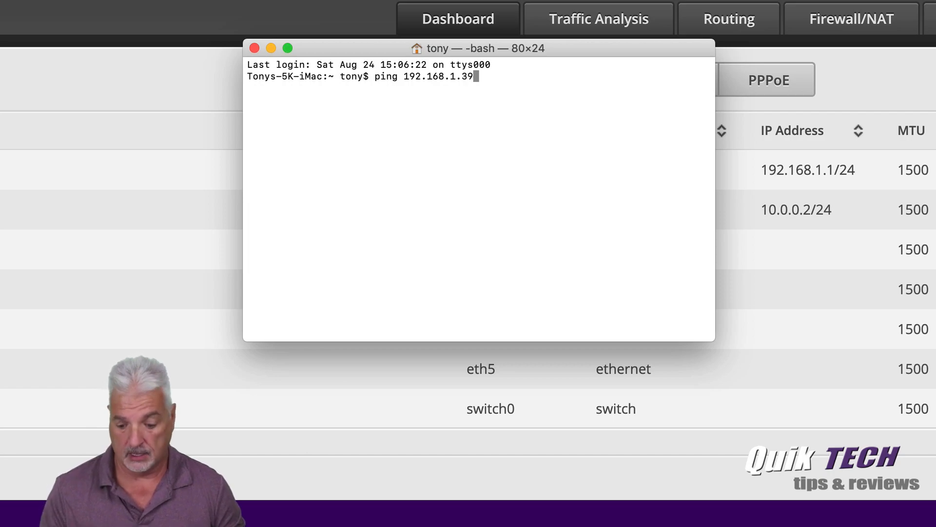
key("Return")
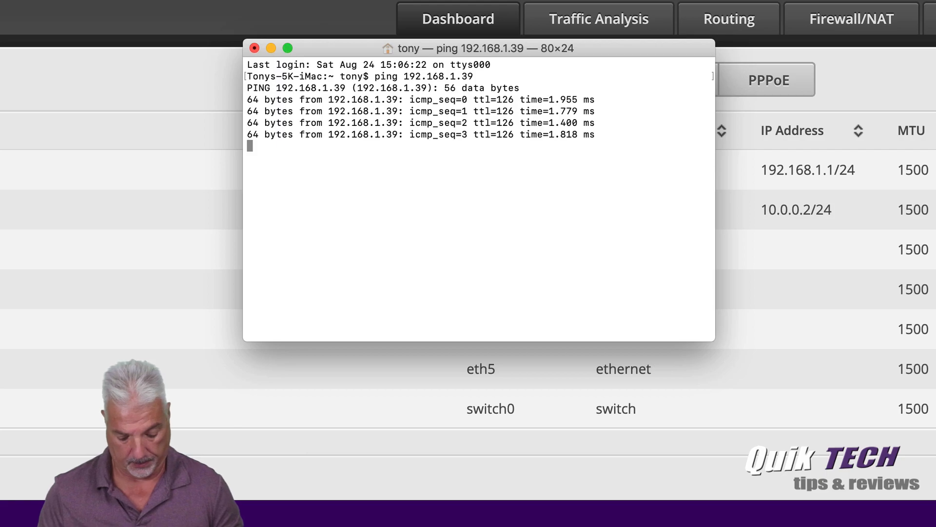
key("ctrl+z")
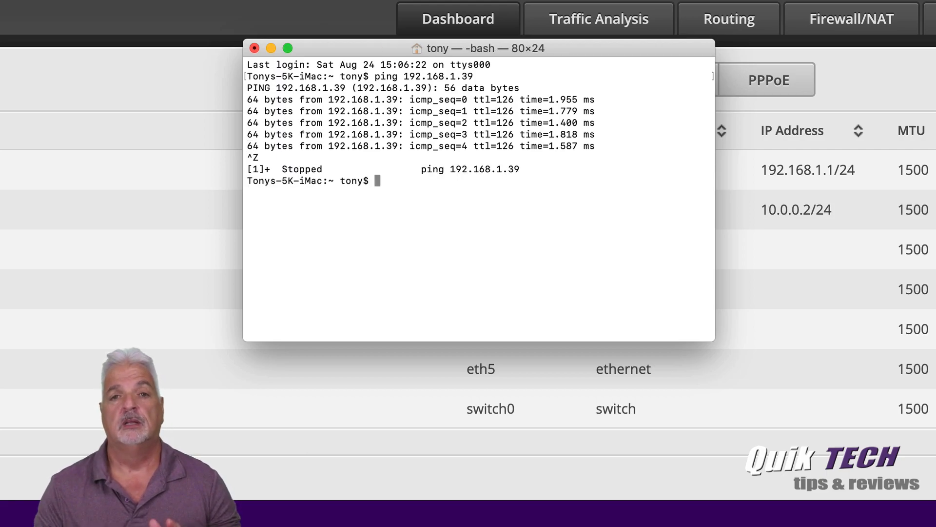